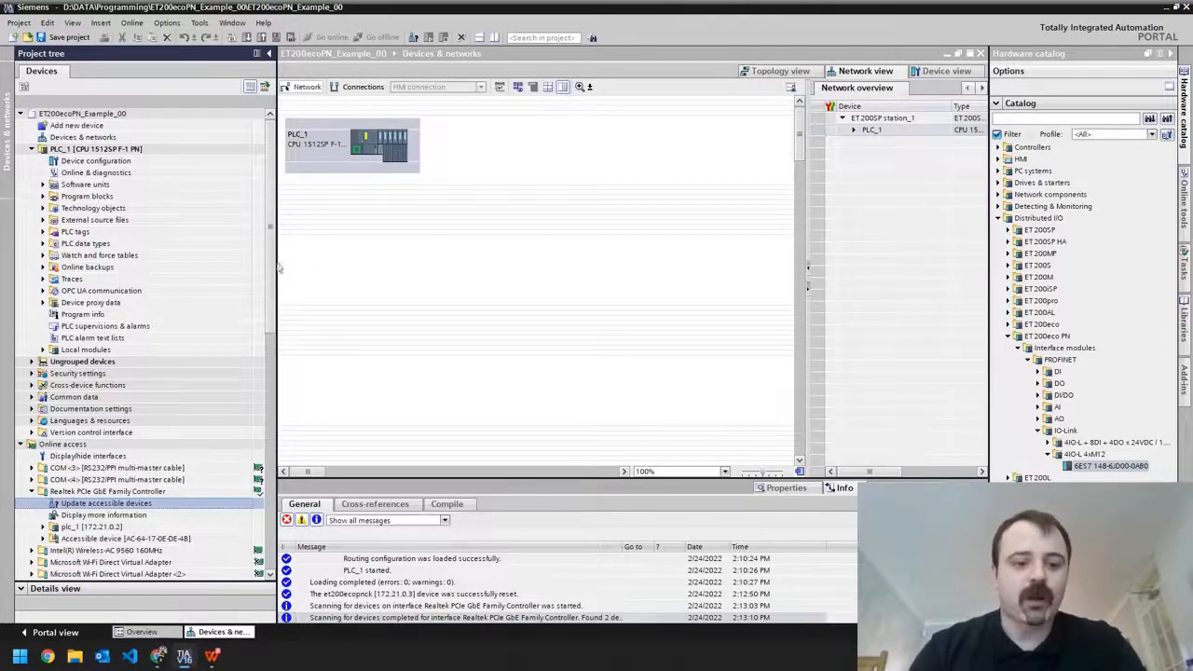
Step: Rescan the accessible devices on the Realtek PCIe GbE Family Controller interface under online access
scroll(268, 249, down, 4)
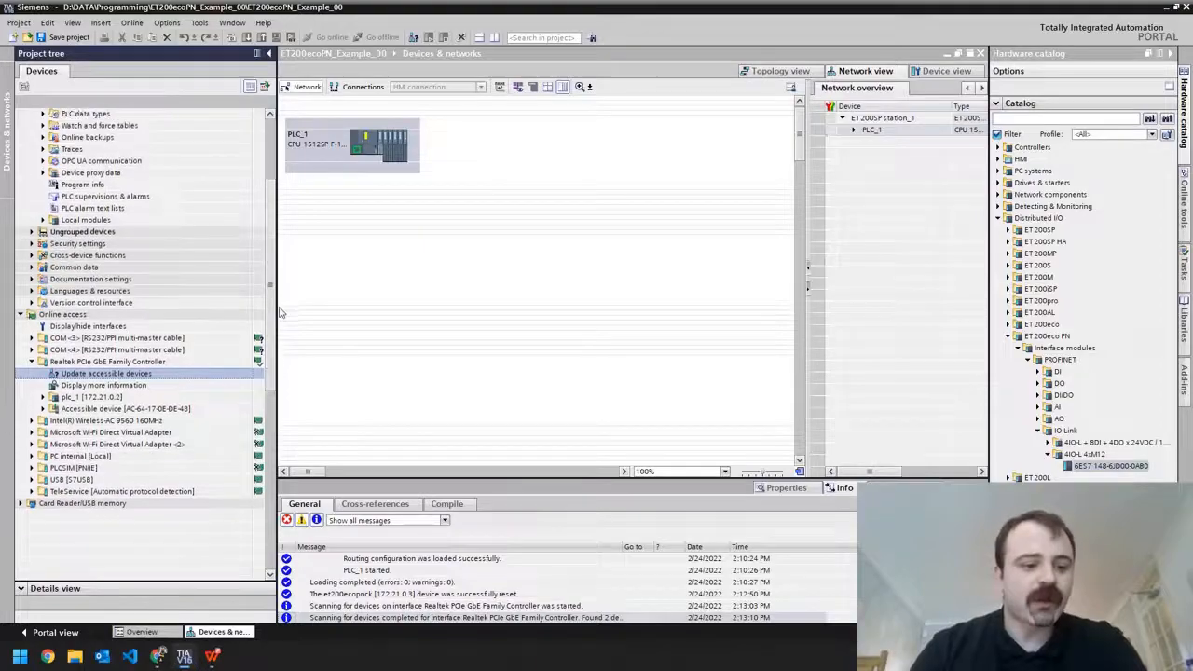
click(67, 316)
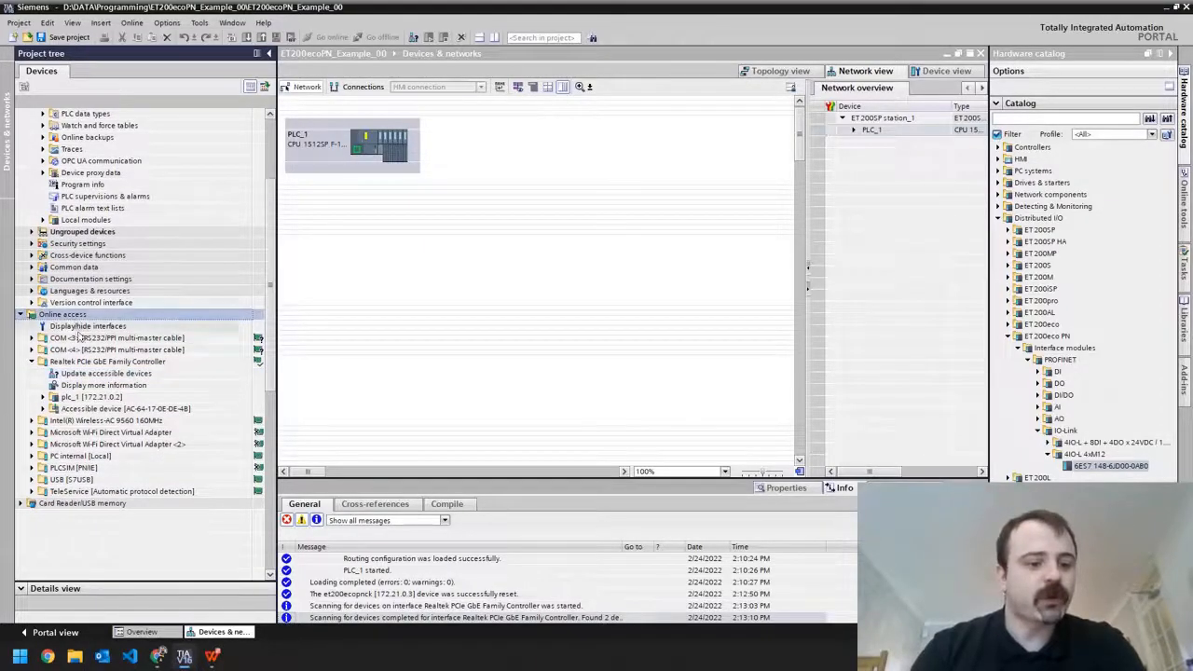
click(117, 363)
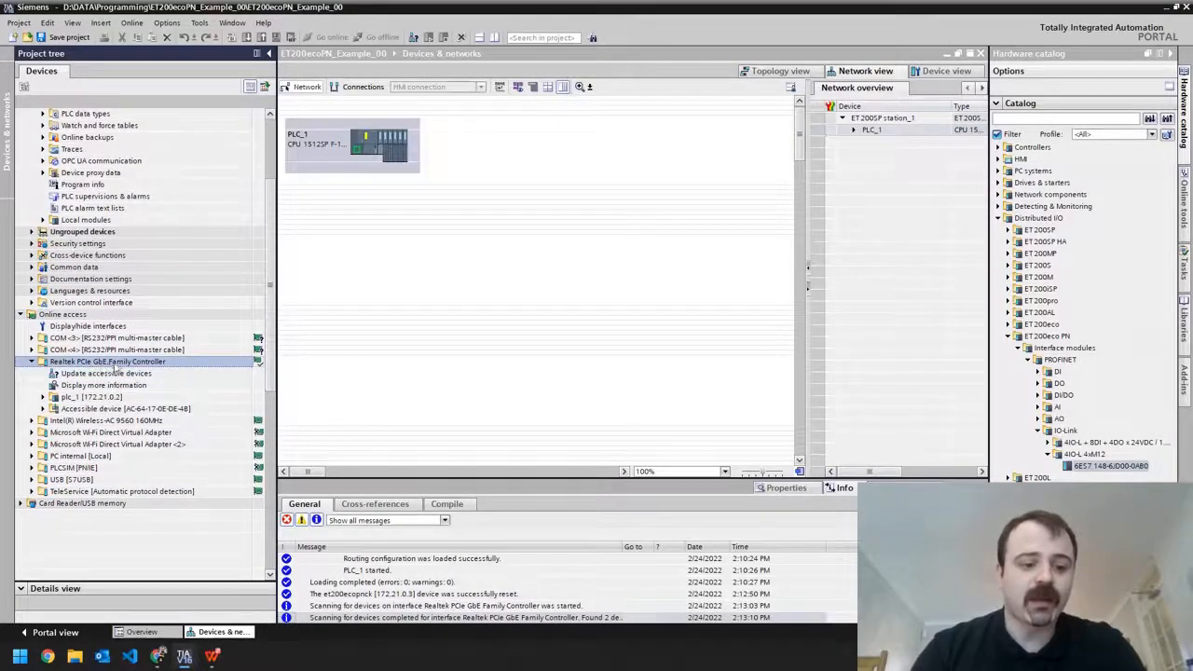
click(117, 373)
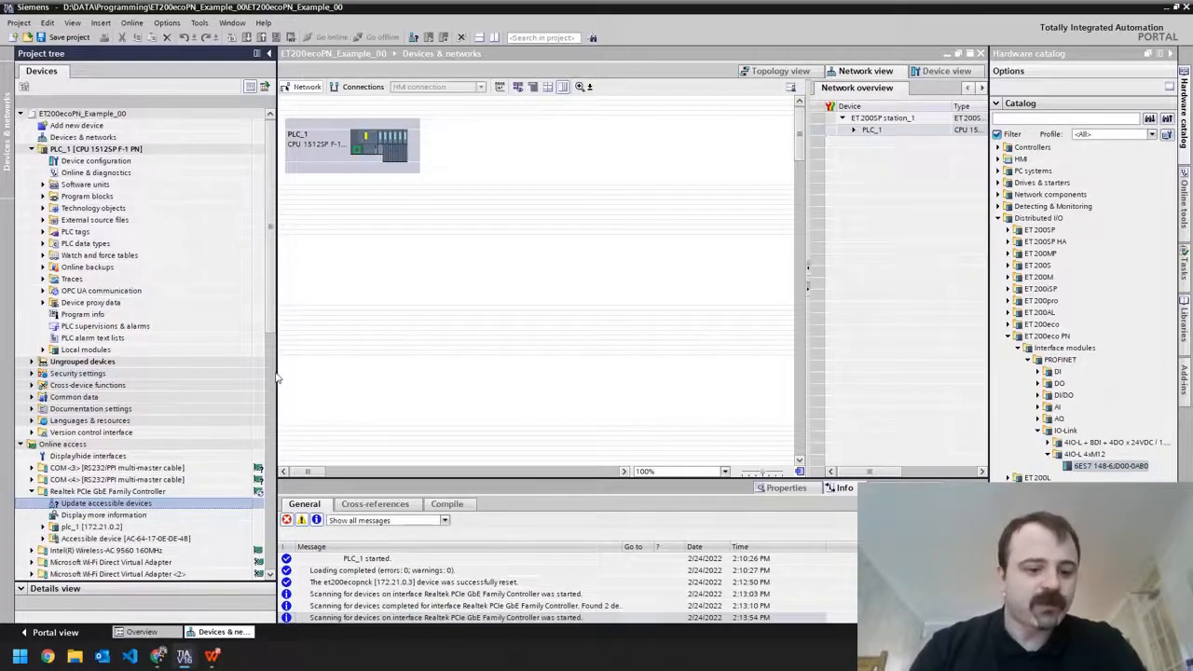
Step: Open the online and diagnostics view of the unnamed accessible device found on the Realtek interface
scroll(233, 410, down, 7)
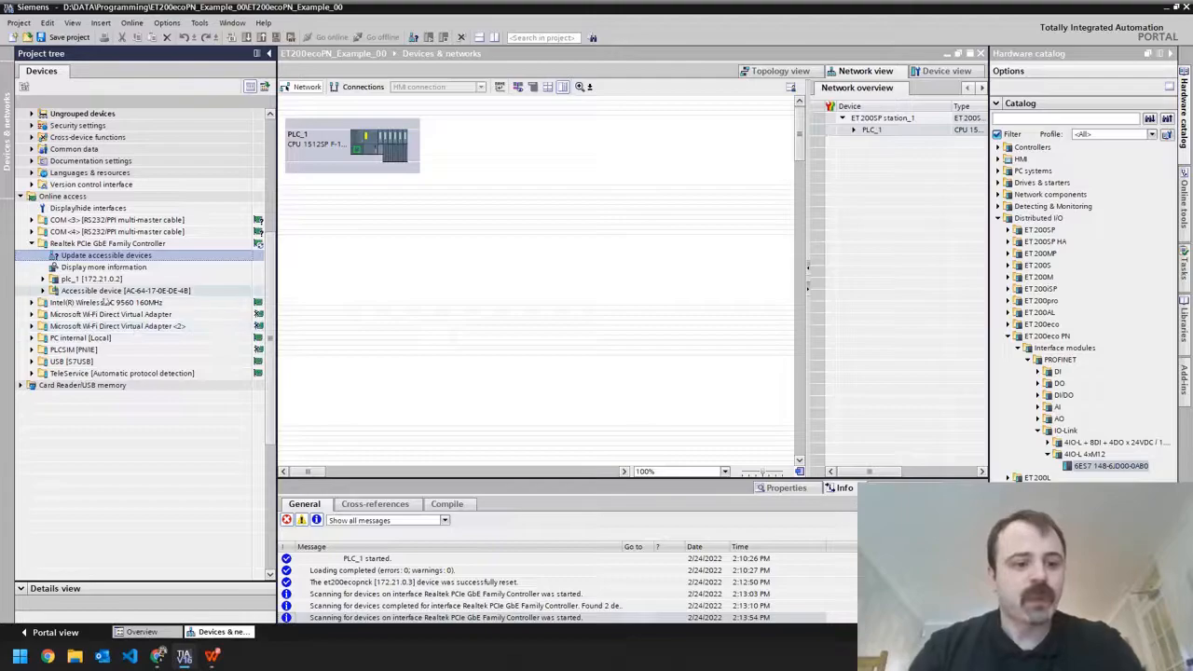
click(98, 280)
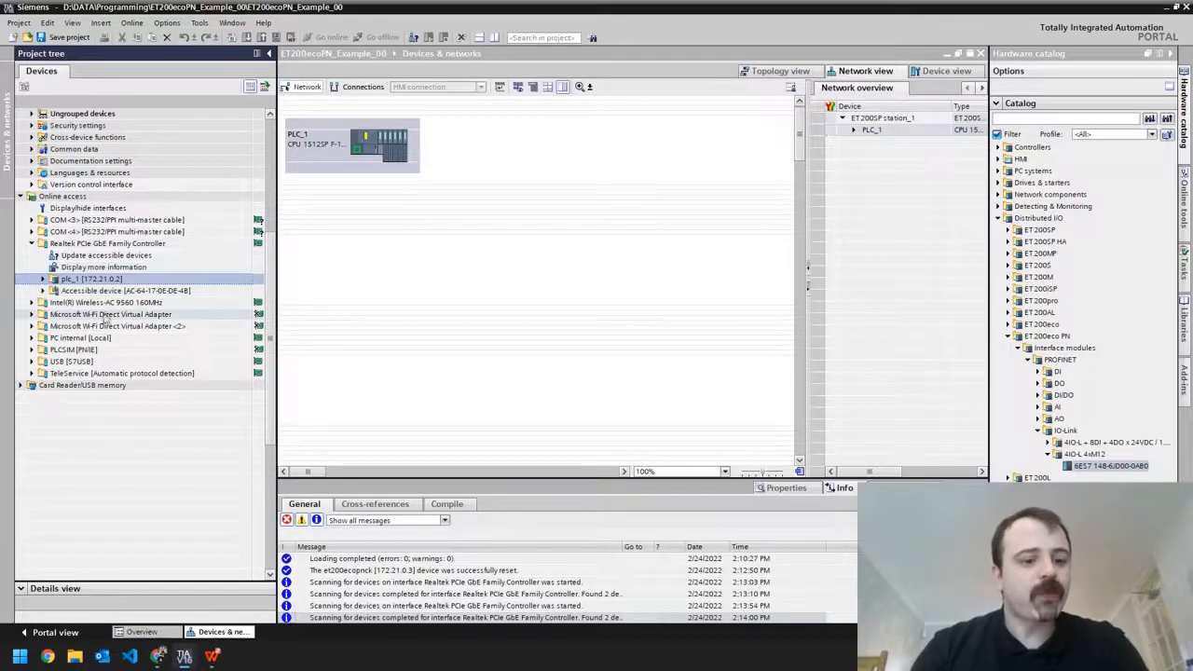
click(69, 291)
click(44, 292)
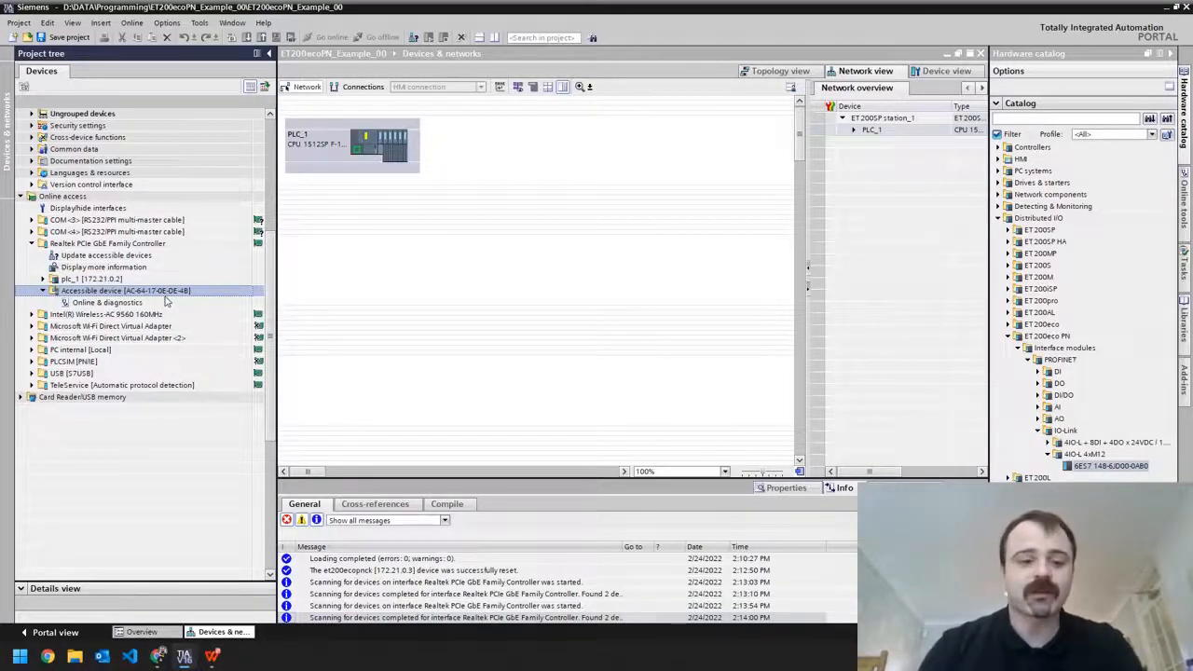
double_click(103, 303)
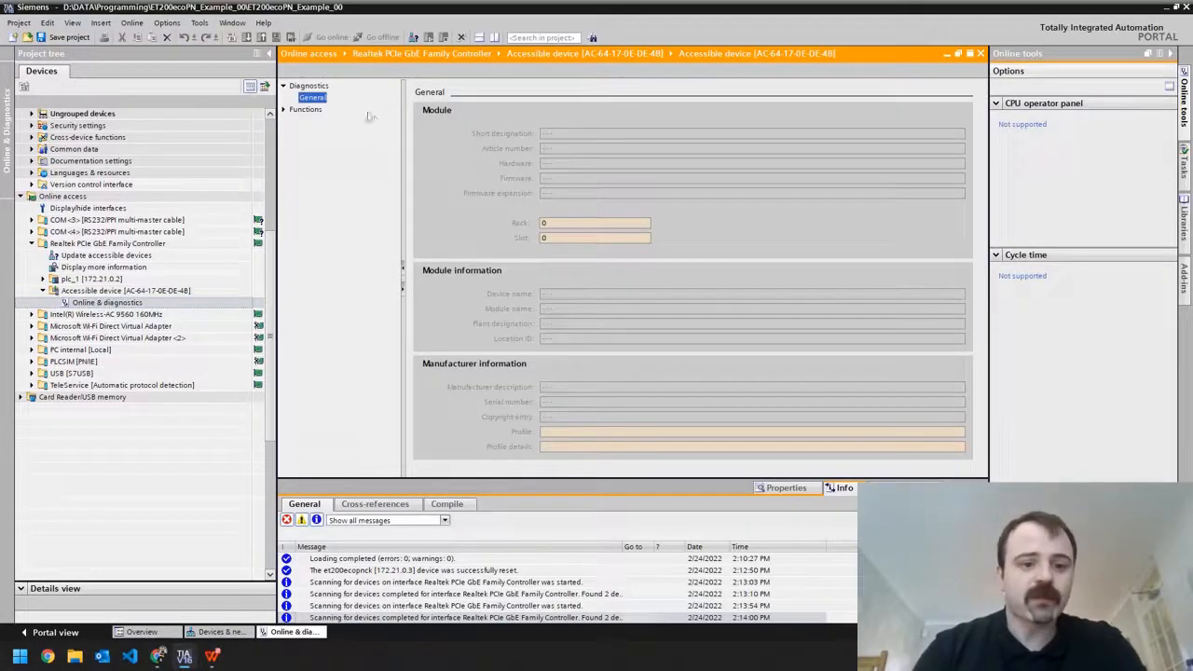
Step: Assign the IP address 172.21.0.3 with subnet mask 255.255.0.0 to the accessible device
click(283, 110)
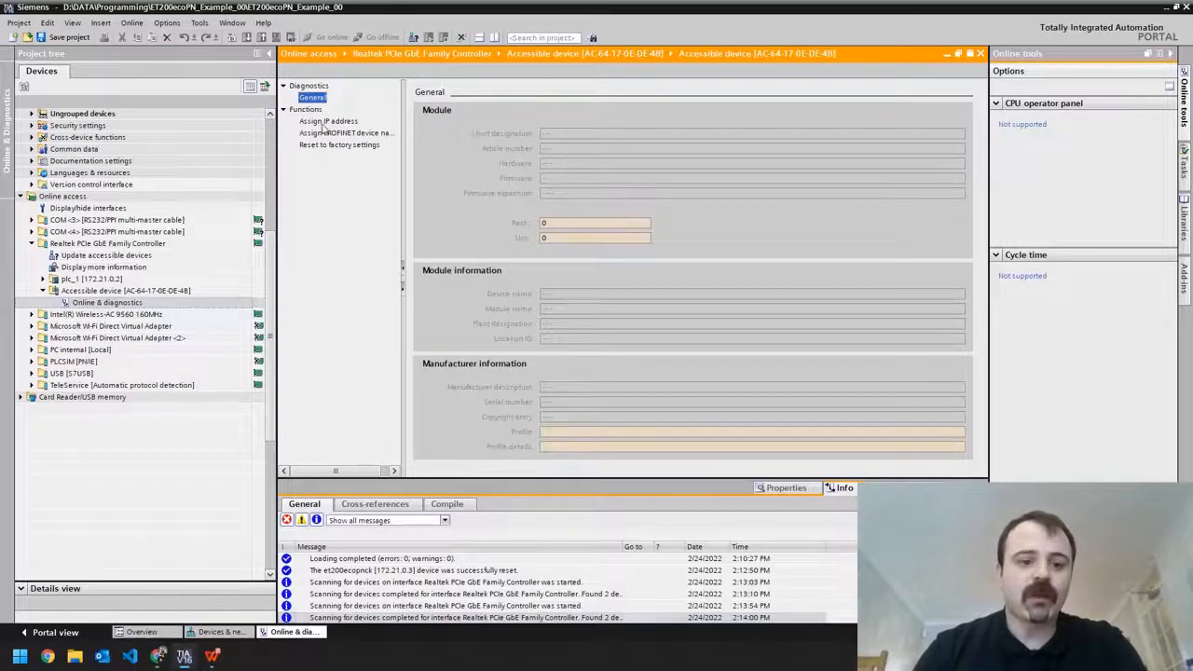
click(325, 122)
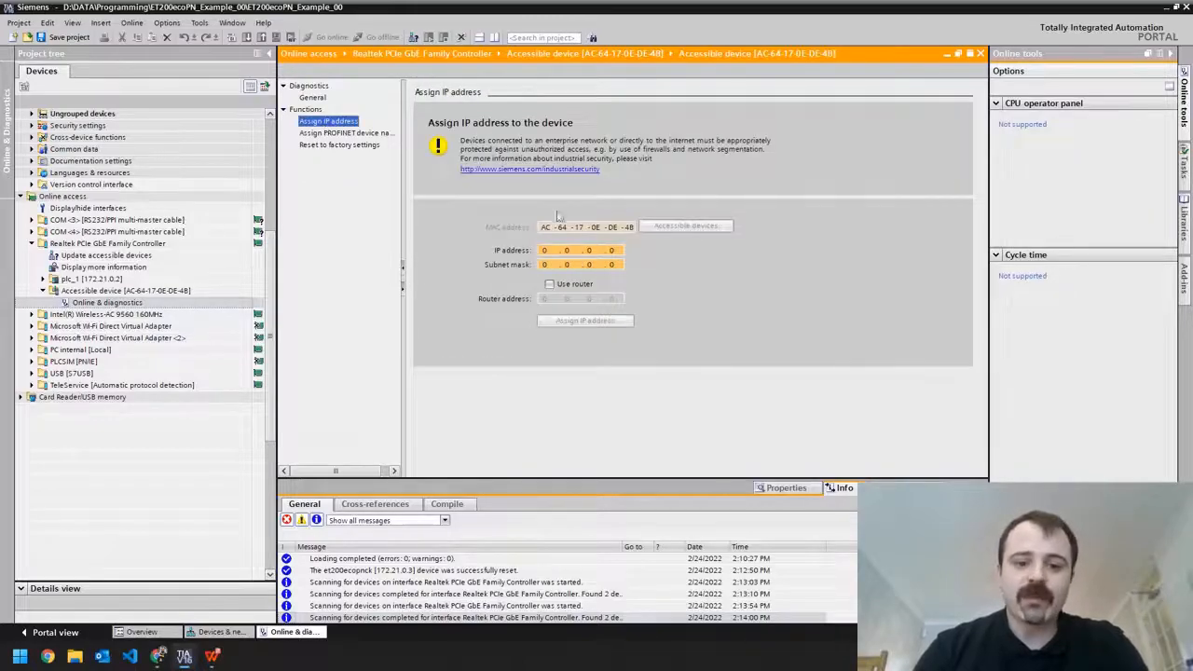
click(353, 135)
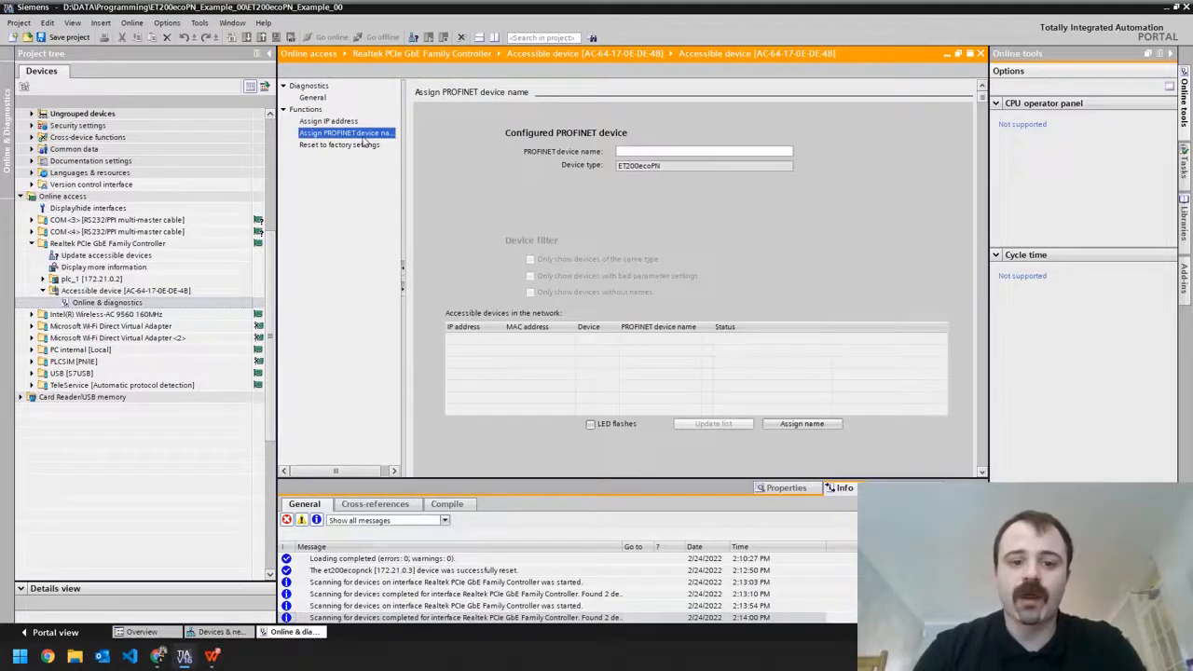
click(328, 122)
click(544, 252)
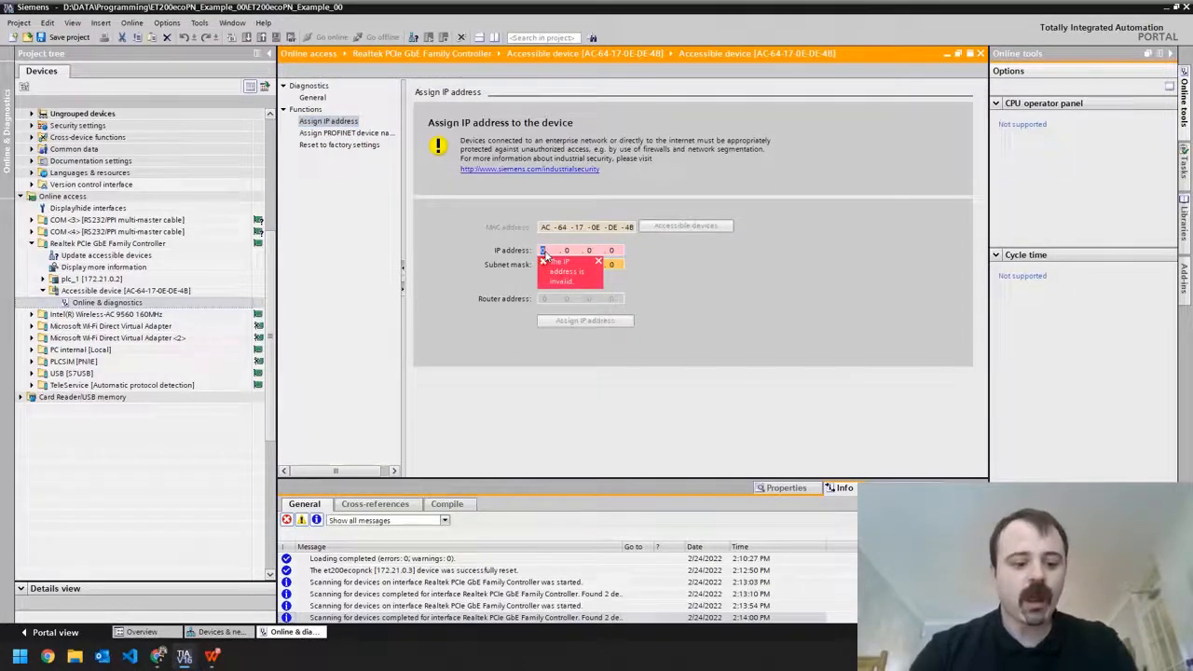
text(172 . 21 . 0 . 3)
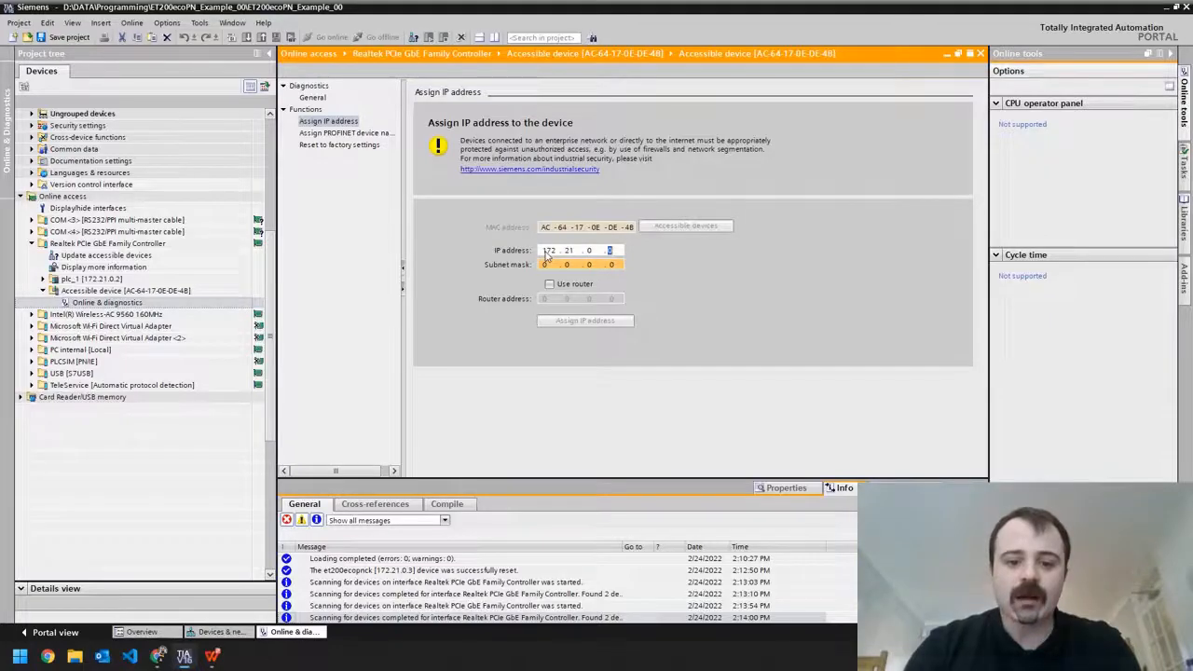
key(Tab)
text(255 . 255 . 0 . )
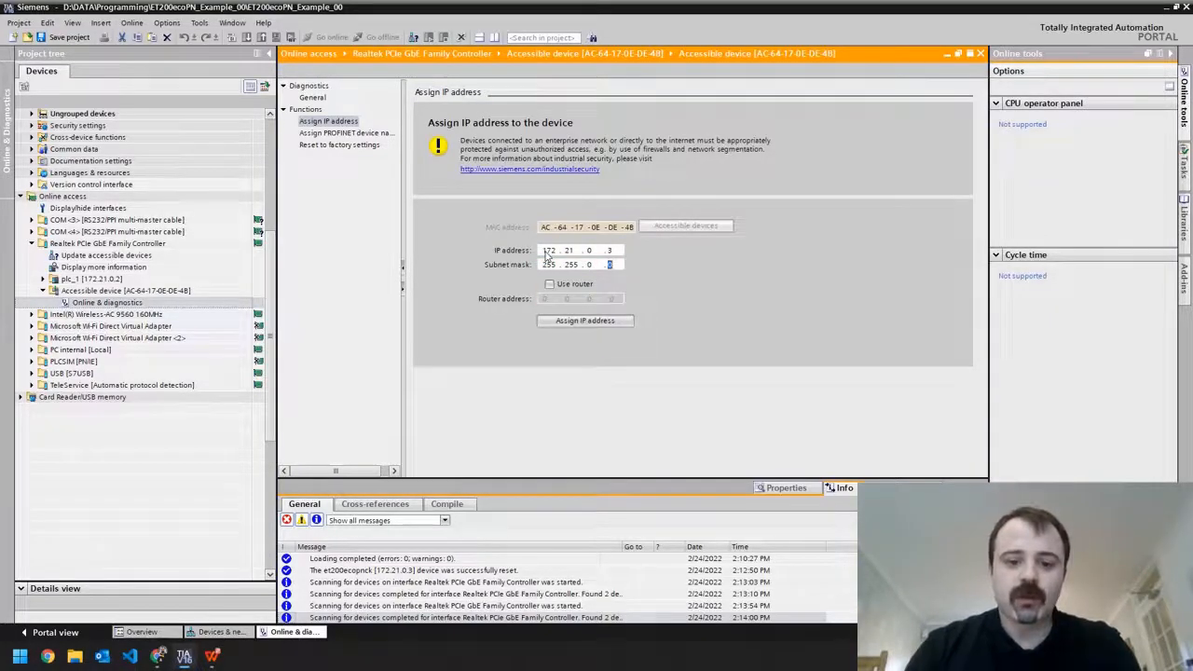
text(0)
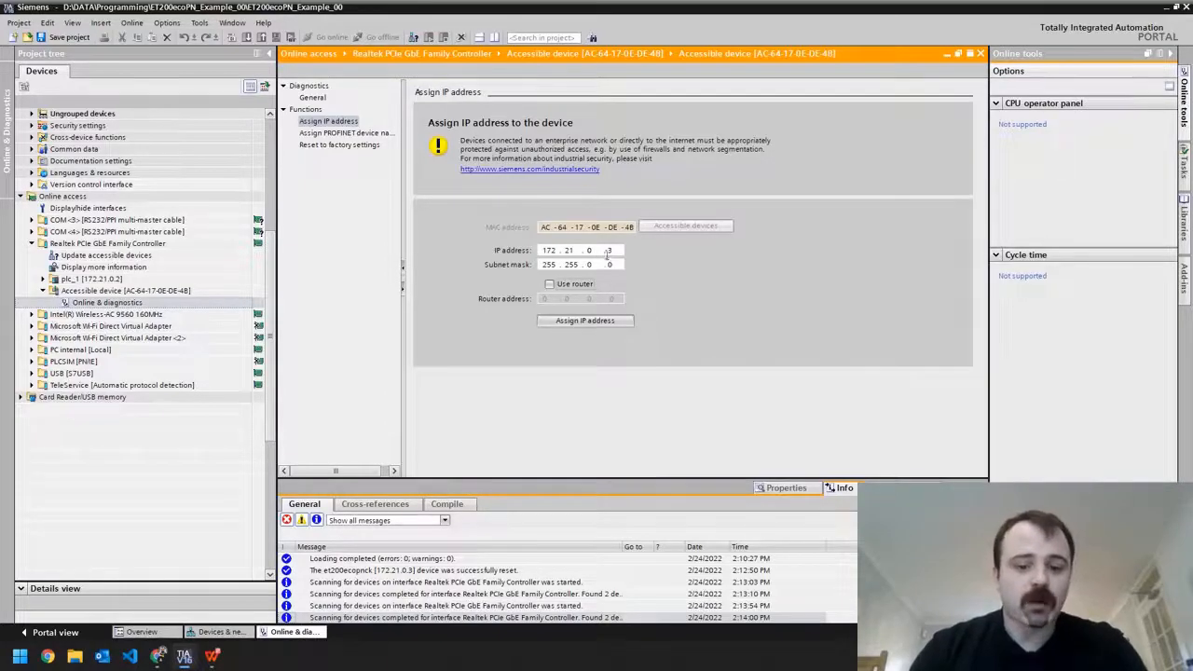
click(586, 321)
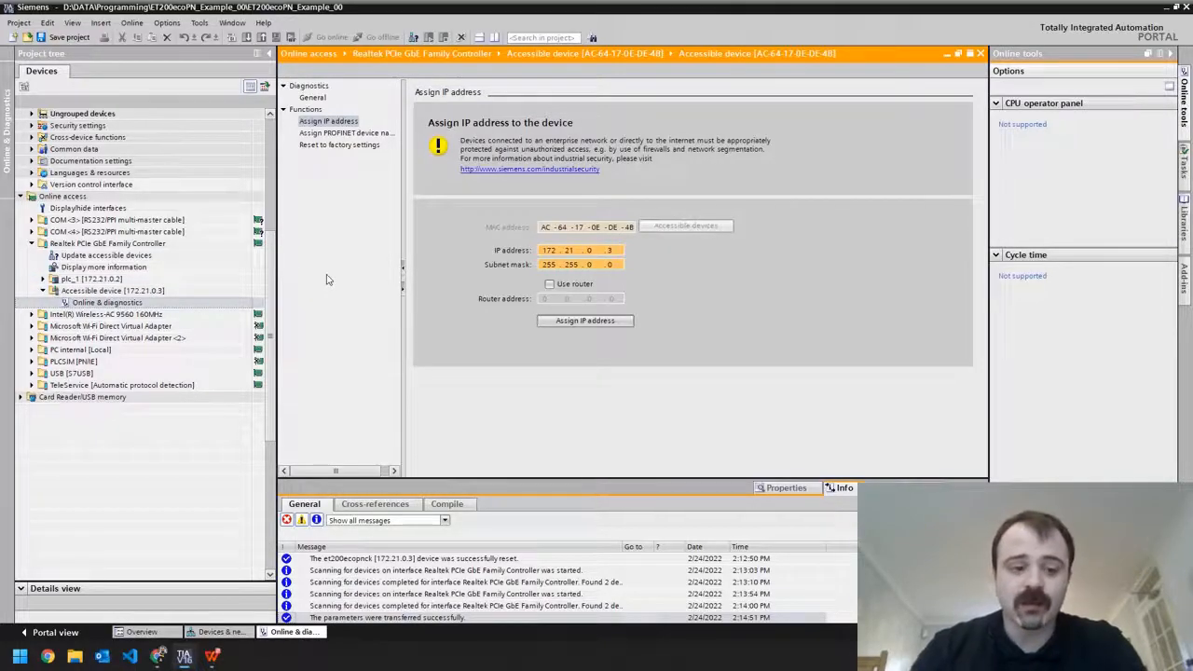
Step: Assign the PROFINET device name iolinkmaster to the ET200ecoPN device
click(315, 136)
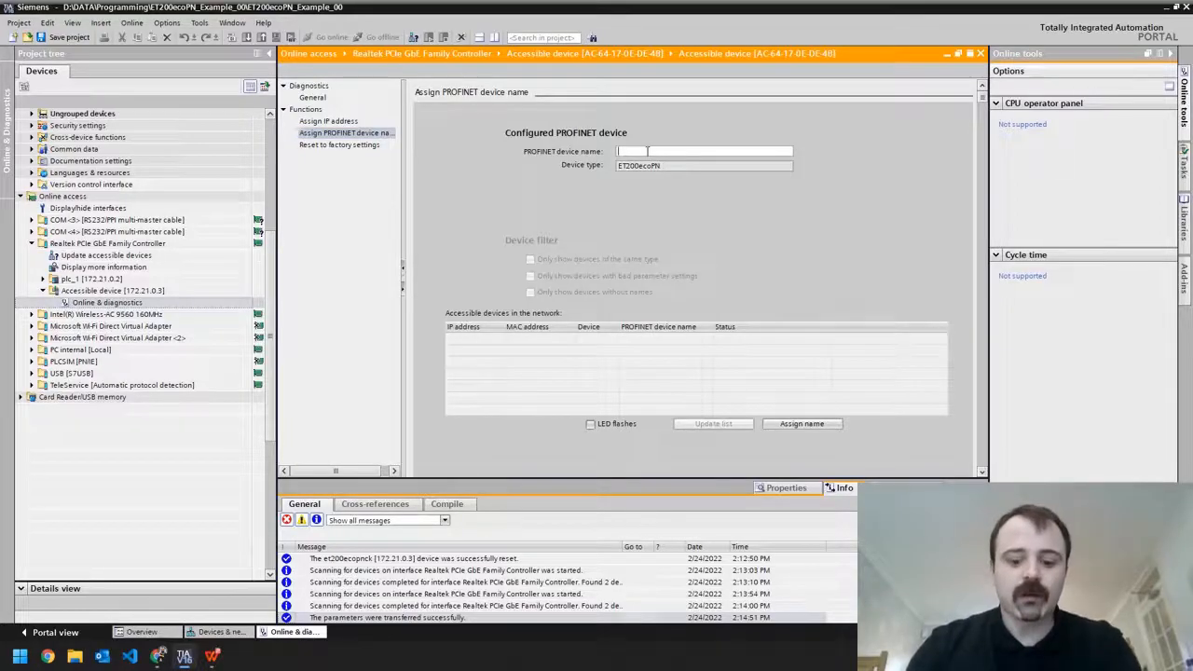
click(647, 151)
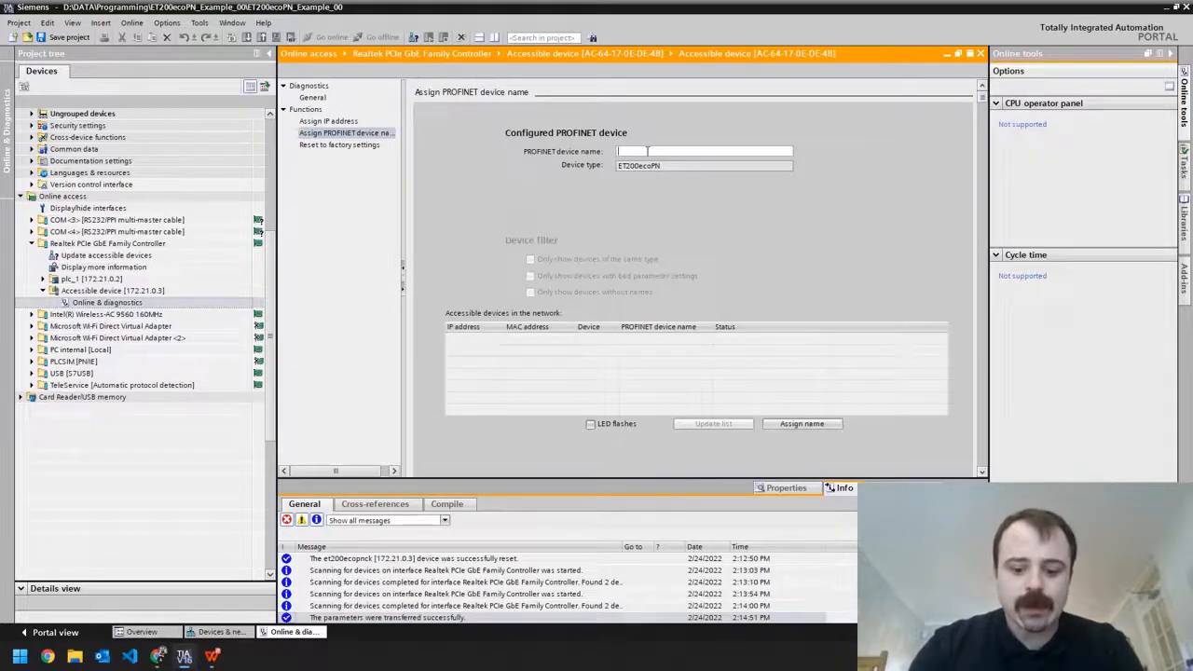
text(iolinkmaster)
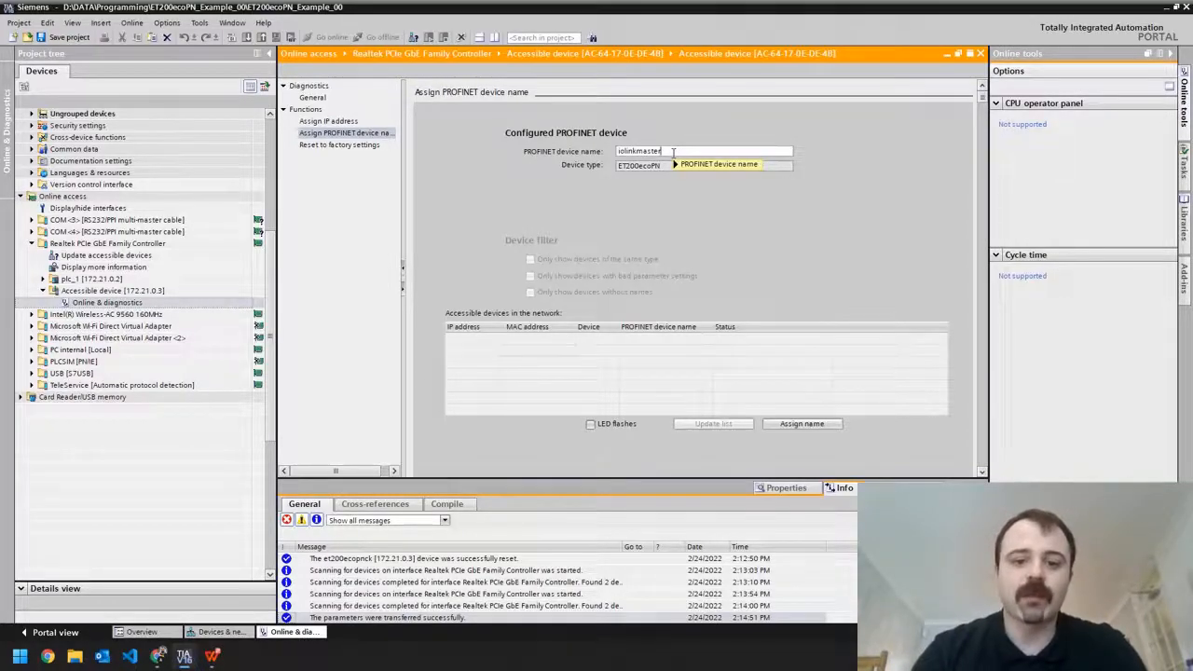
mouse_move(673, 151)
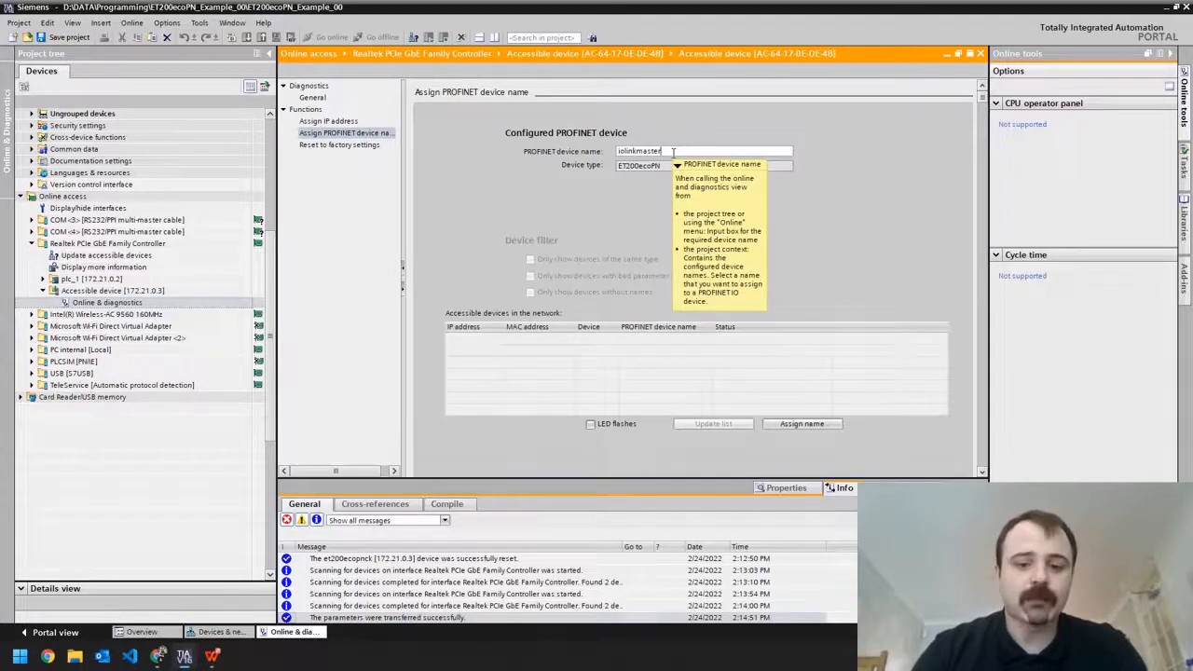
click(817, 426)
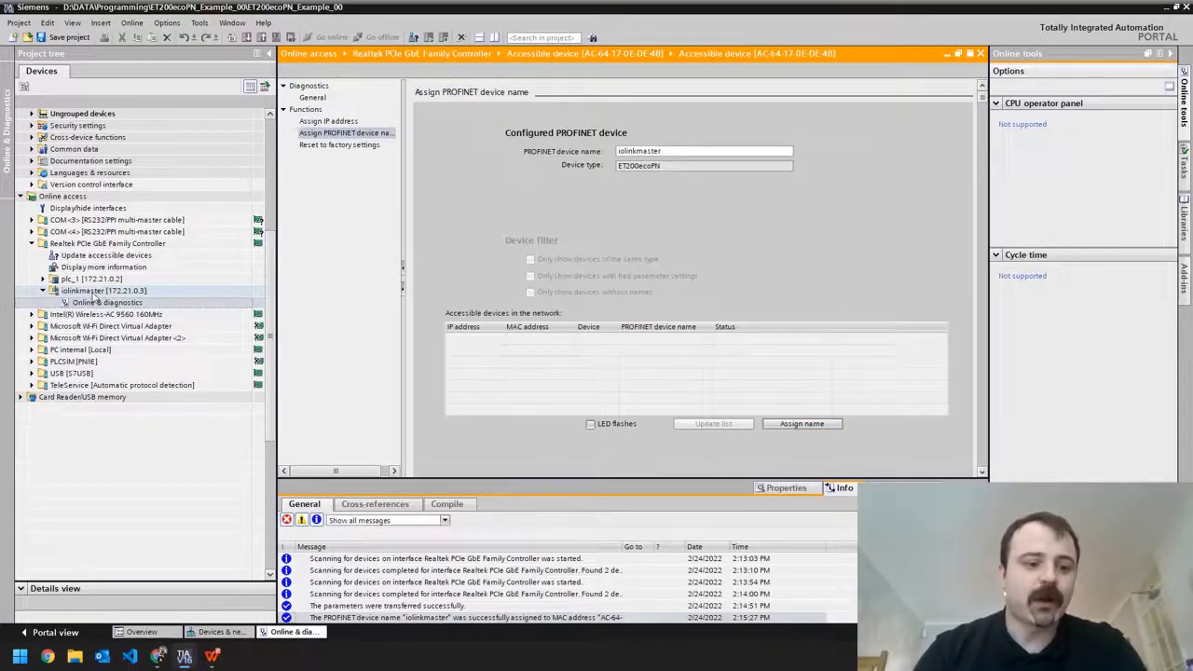
click(126, 291)
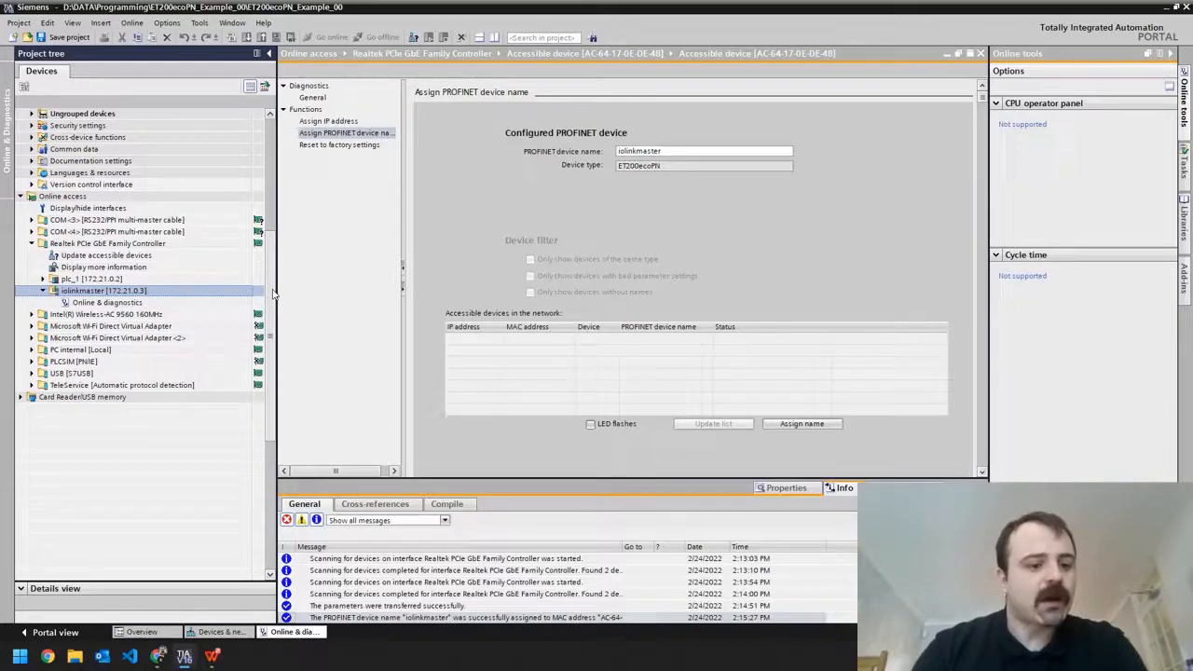
Step: Add the ET 200eco PN IO-Link 4xM12 module 6ES7 148-6JD00-0AB0 to the project's network view and connect it to PLC_1's PROFINET interface
scroll(273, 295, up, 5)
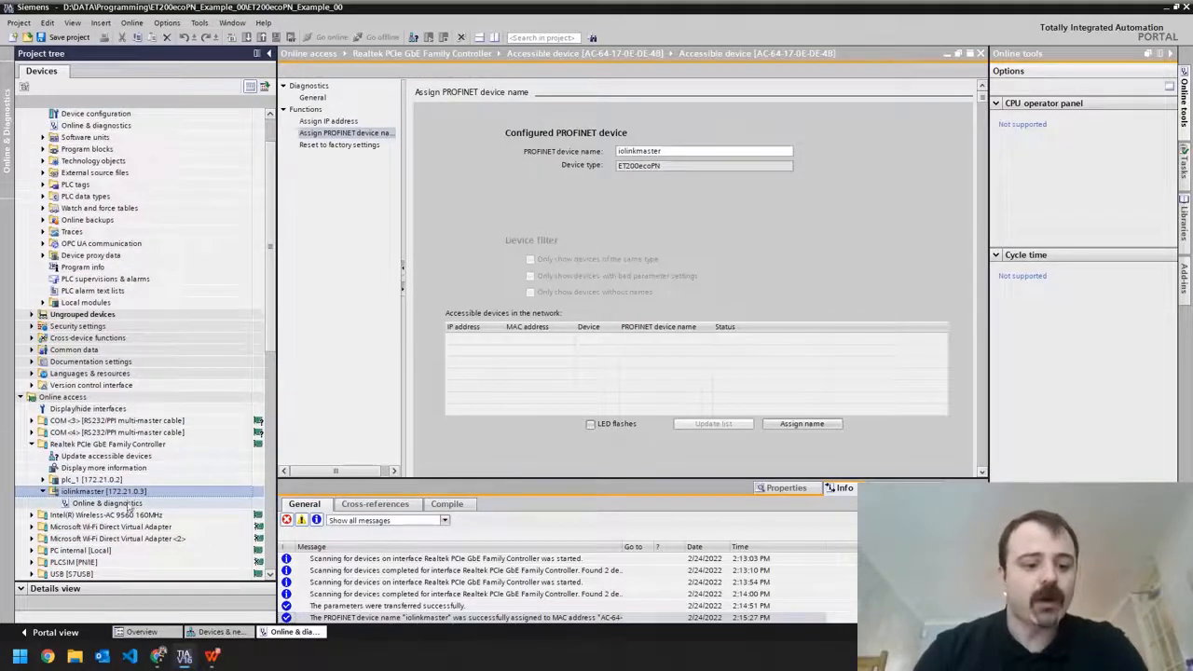
scroll(275, 219, up, 2)
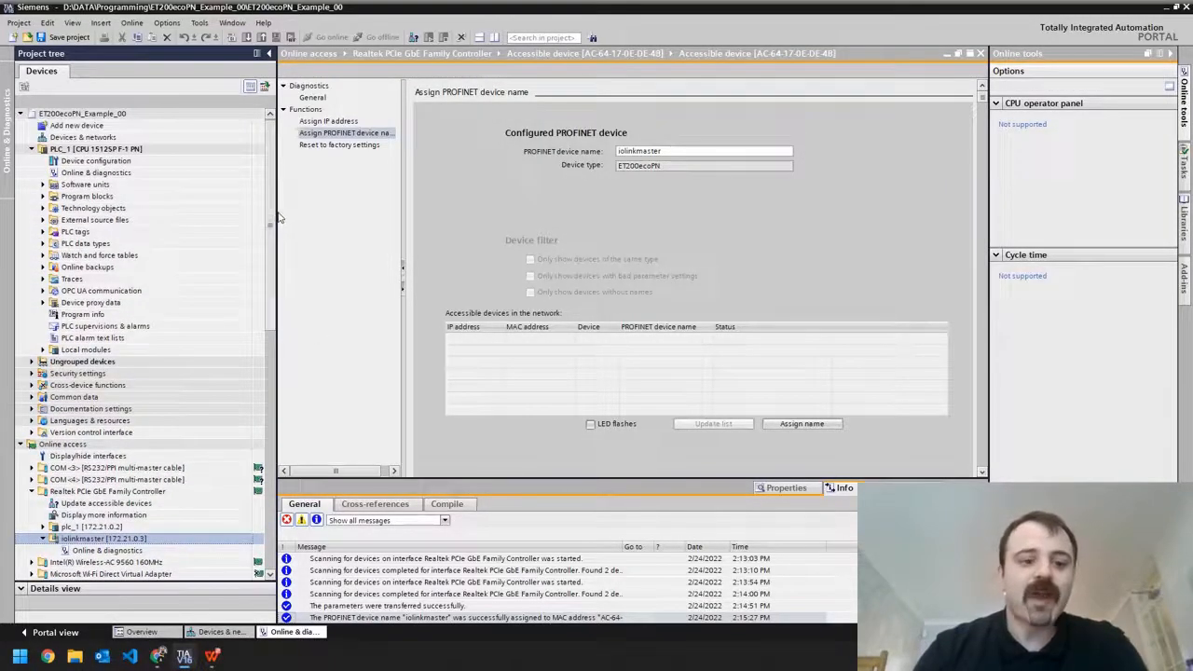
double_click(121, 138)
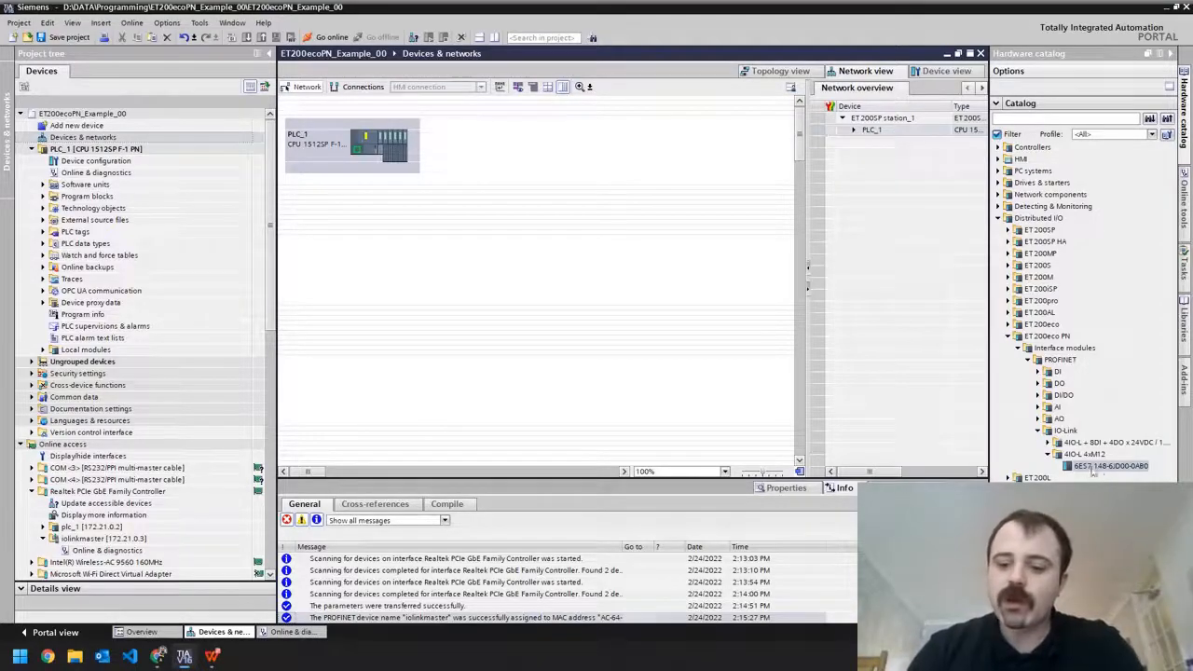
click(1042, 119)
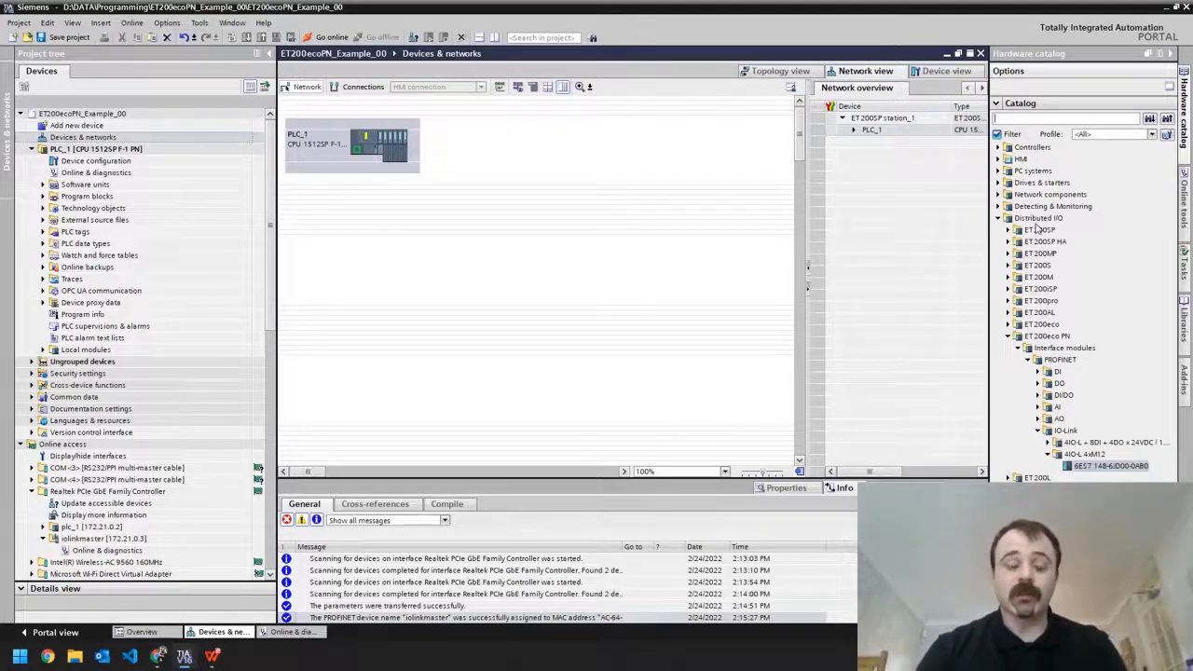
click(1044, 337)
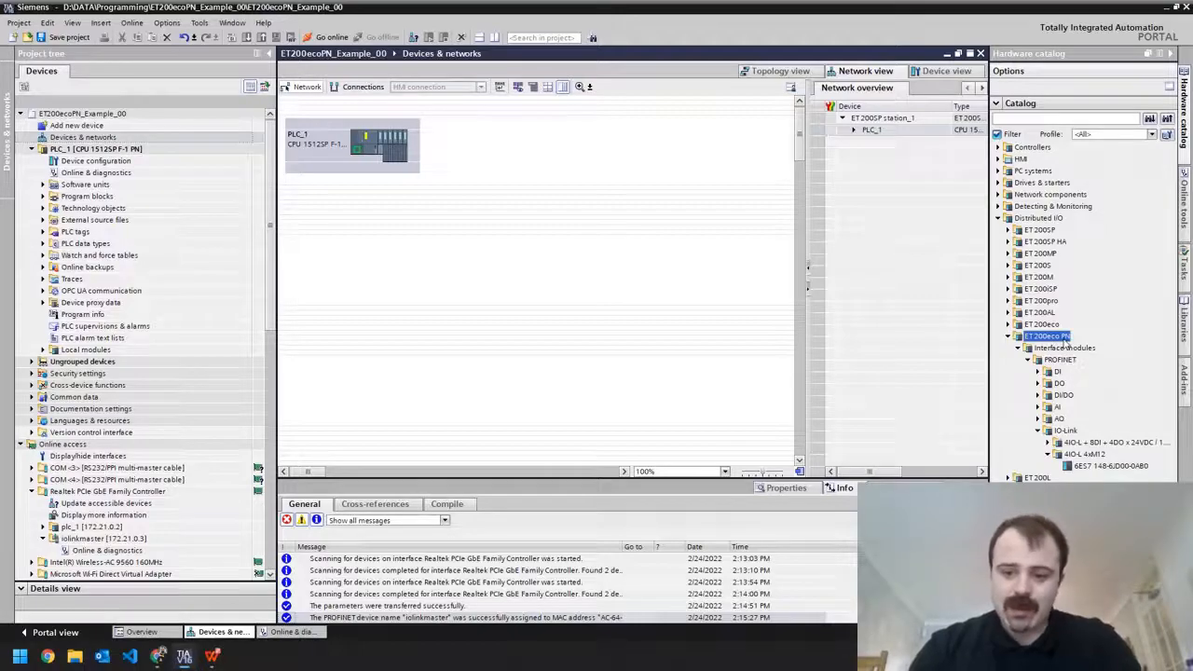
click(1085, 468)
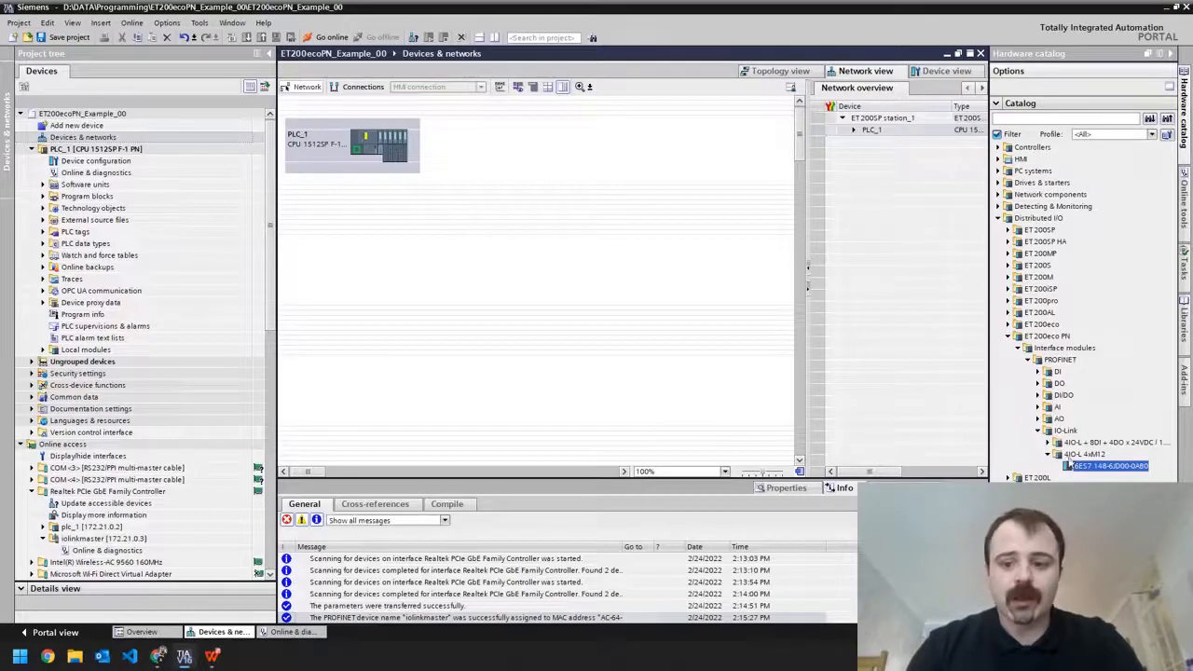
drag(1083, 469, 562, 153)
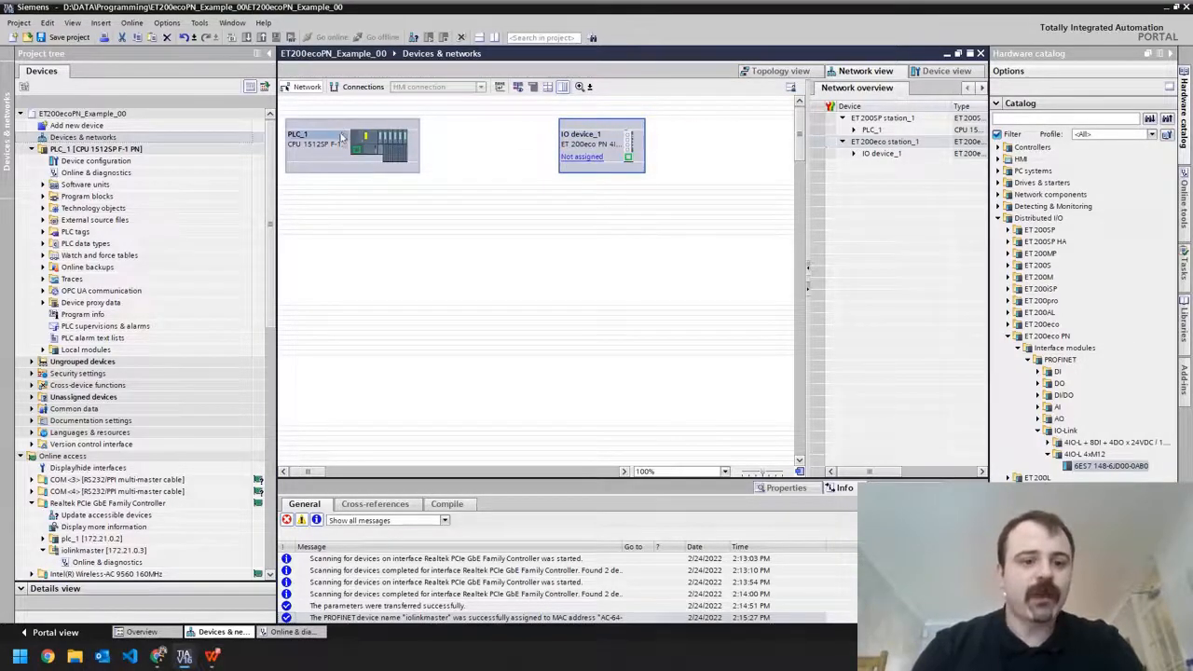
drag(358, 149, 630, 163)
click(557, 259)
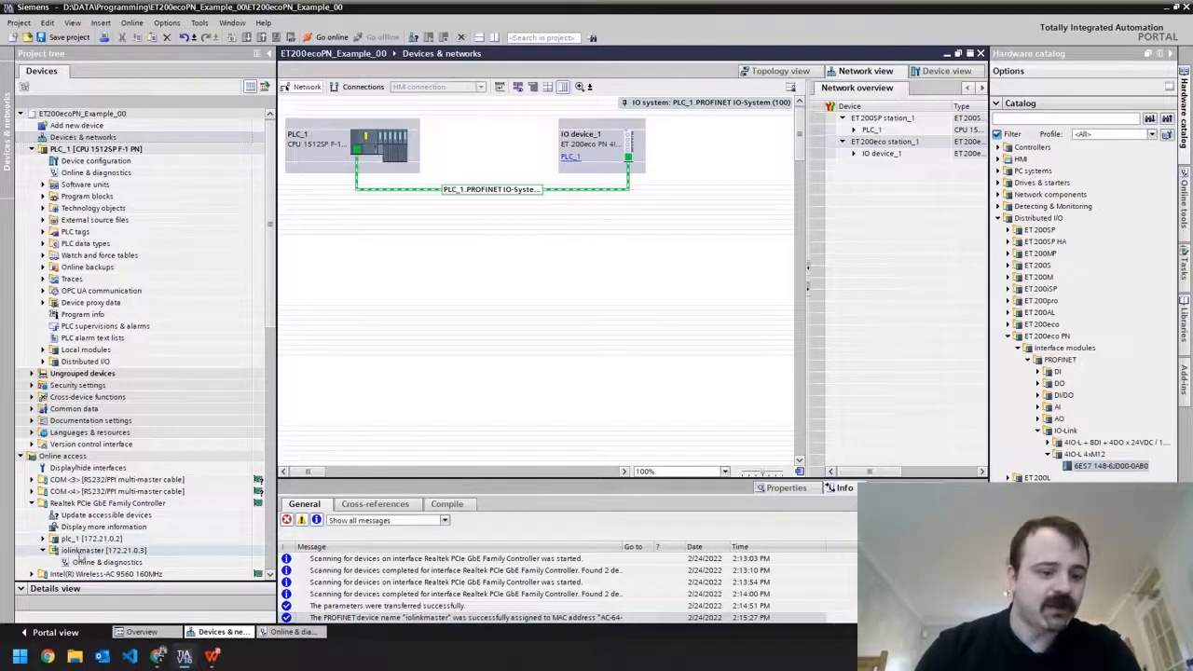
Step: Enlarge the inspector area and examine the Ethernet address properties of PLC_1
click(387, 135)
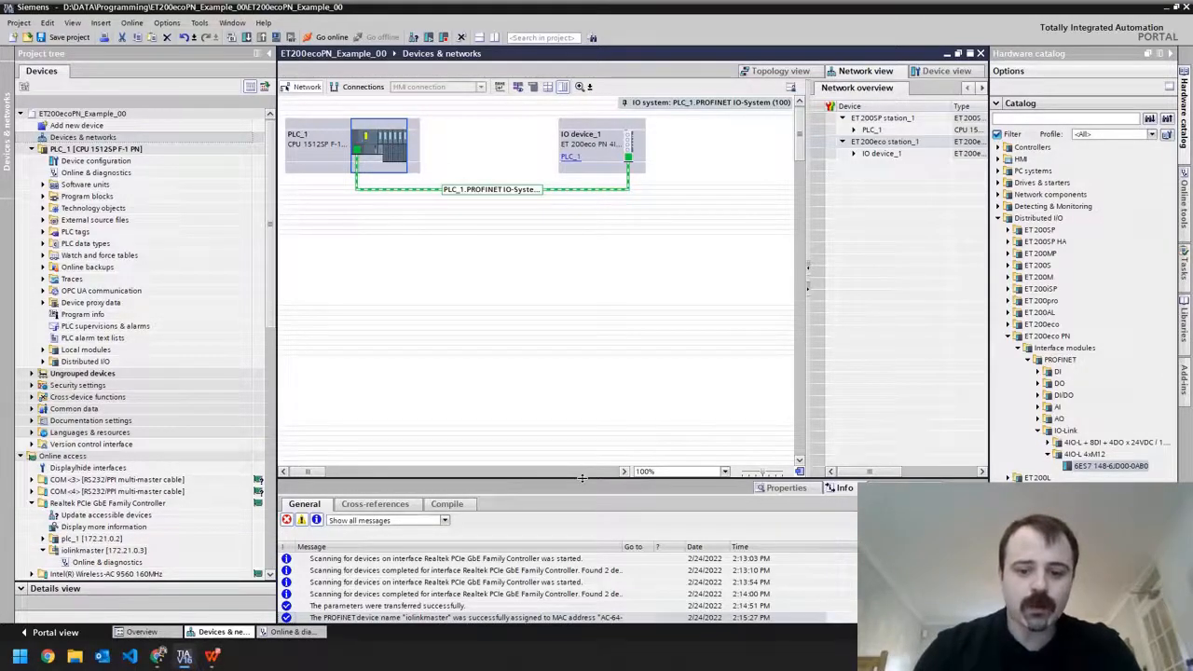
drag(583, 482, 585, 369)
click(780, 375)
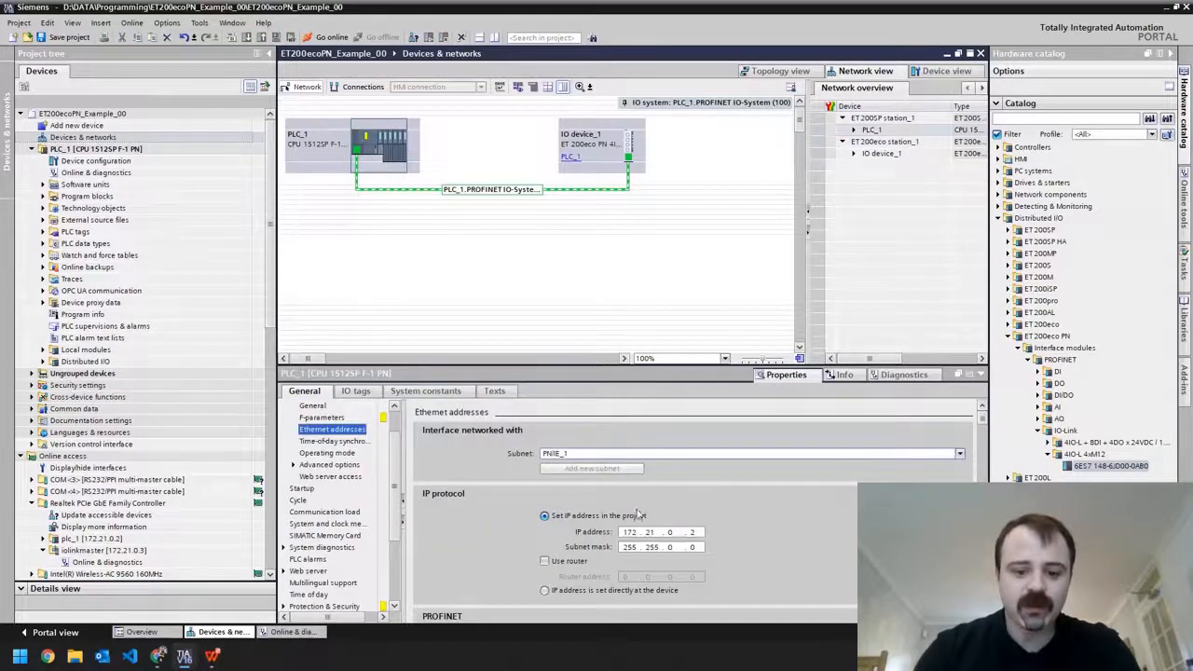
Step: Set the project IP address of IO device_1's PROFINET interface to 172.21.0.3
click(631, 149)
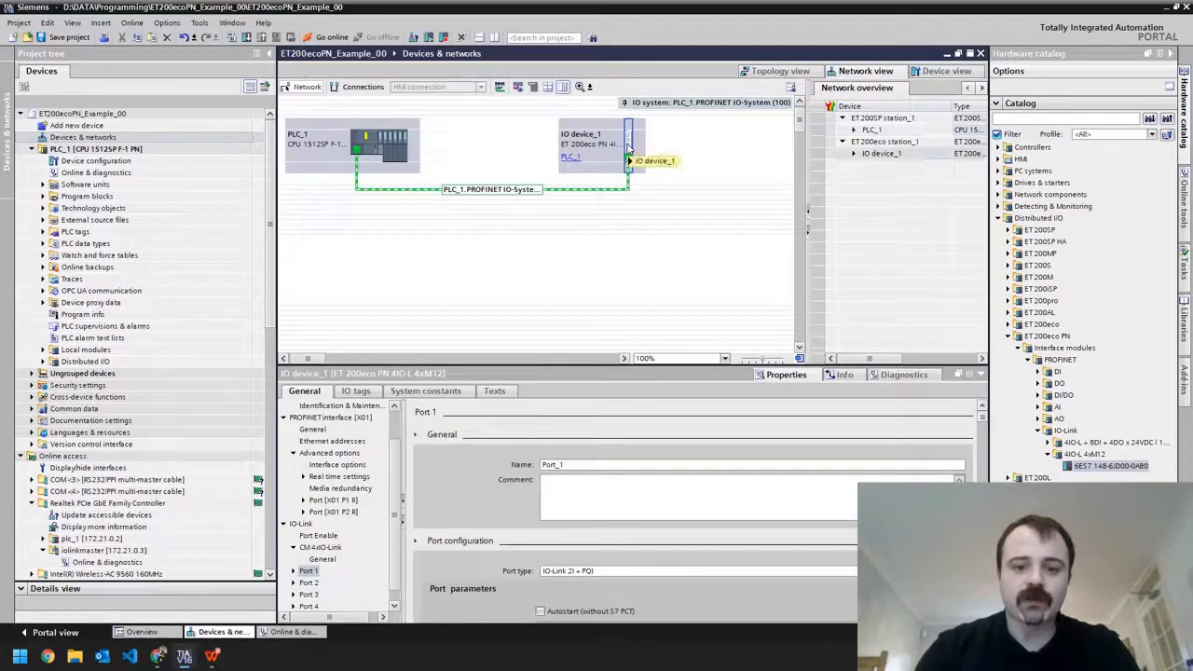
scroll(354, 467, up, 2)
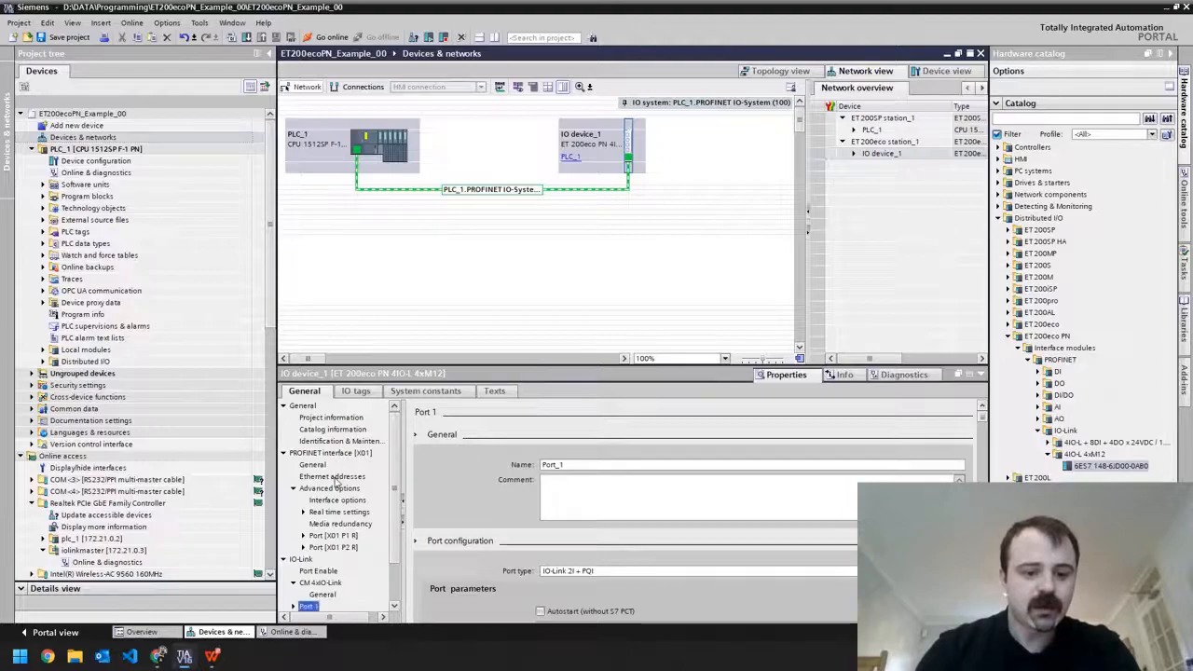
click(334, 477)
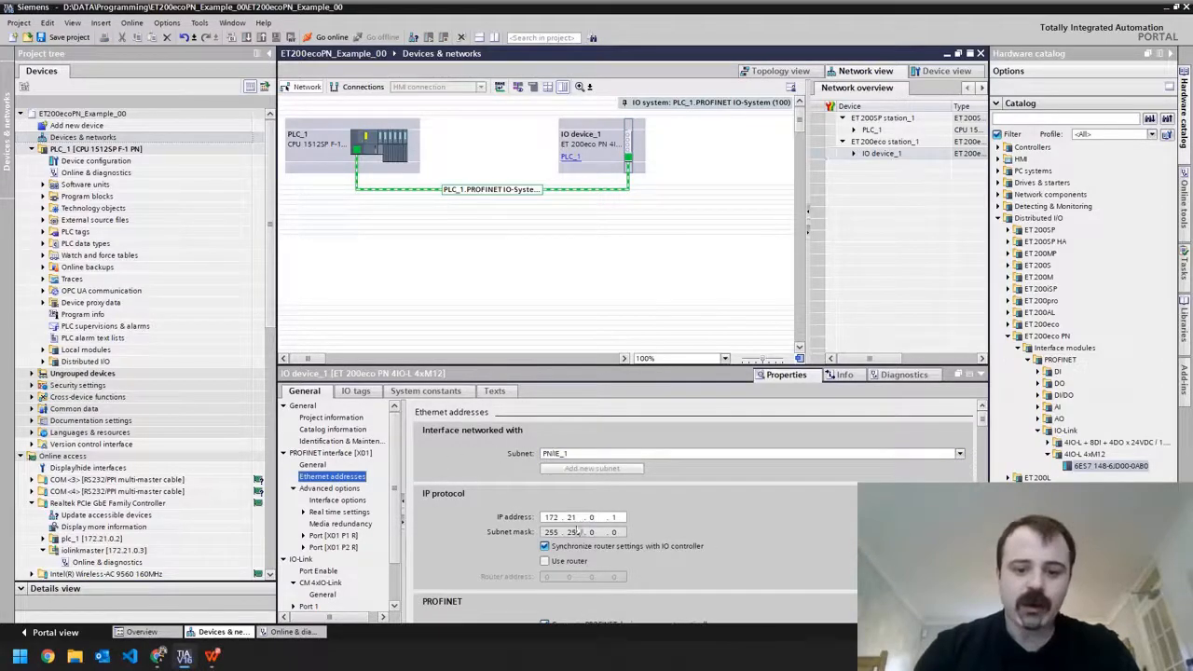
text(1)
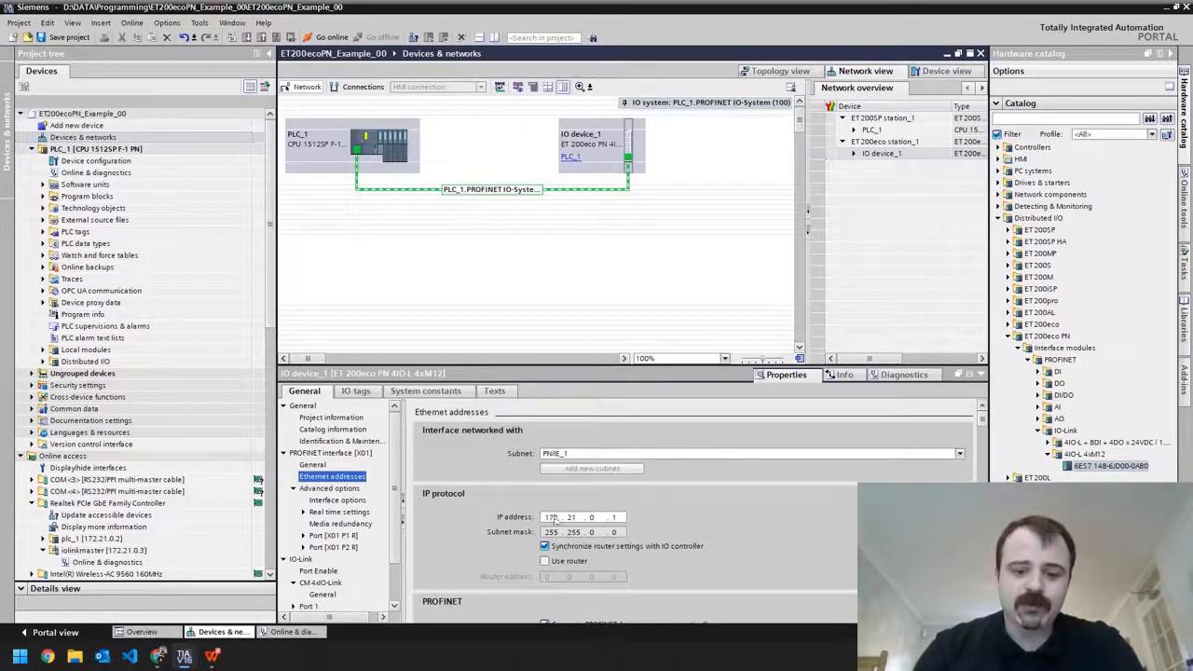
double_click(621, 520)
text(3)
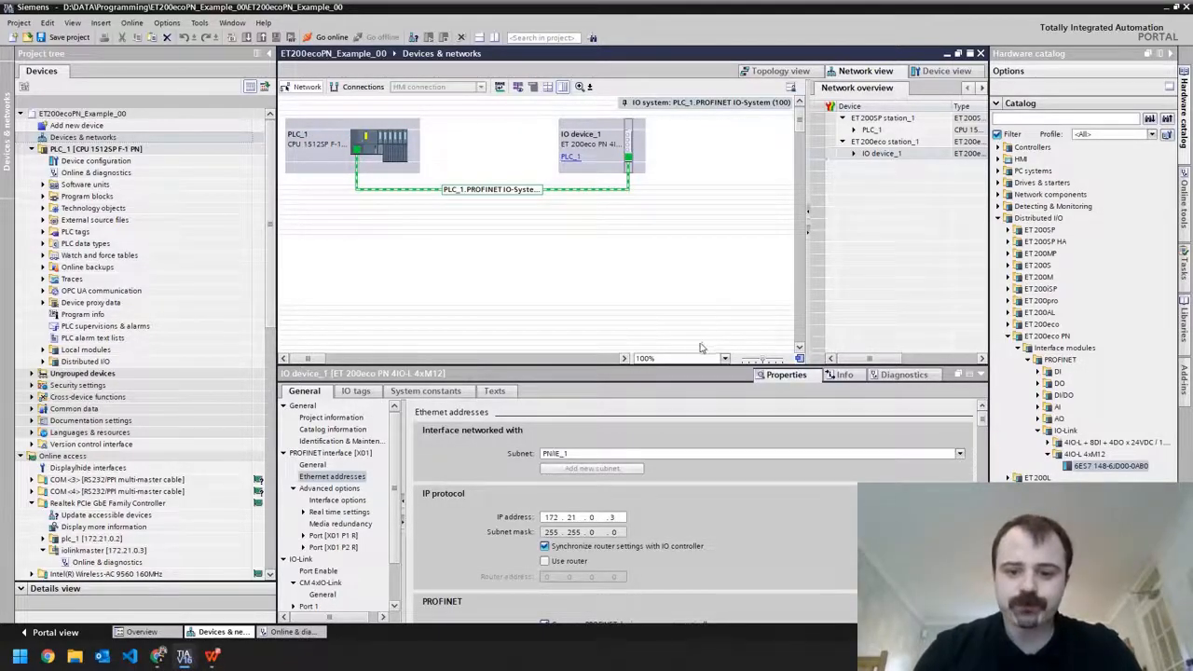
Step: Turn off automatic PROFINET device name generation for IO device_1 and set its device name to iolinkmaster
drag(981, 425, 982, 471)
scroll(653, 522, down, 2)
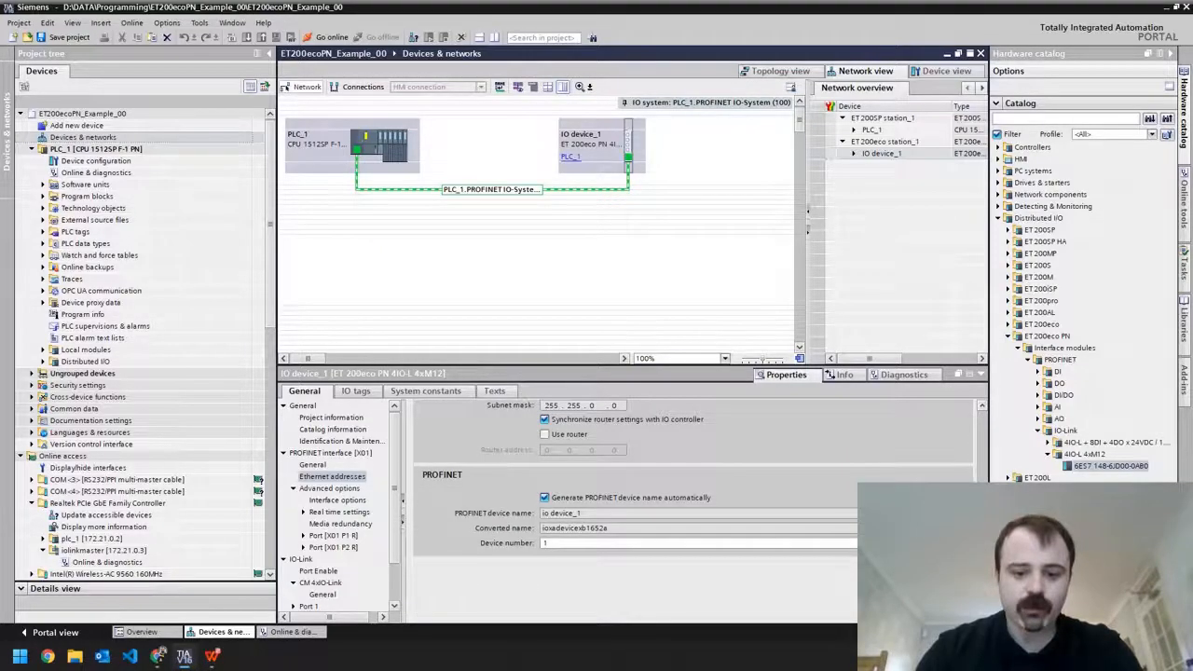
drag(590, 513, 539, 514)
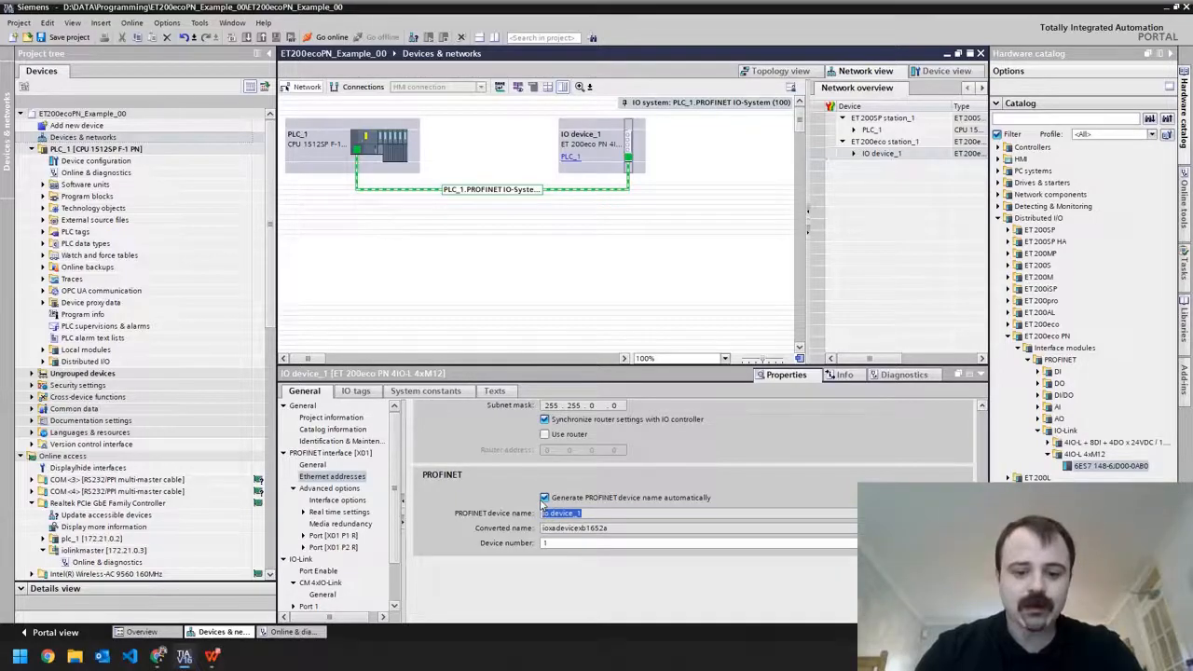
click(545, 498)
drag(585, 513, 529, 515)
key(BackSpace)
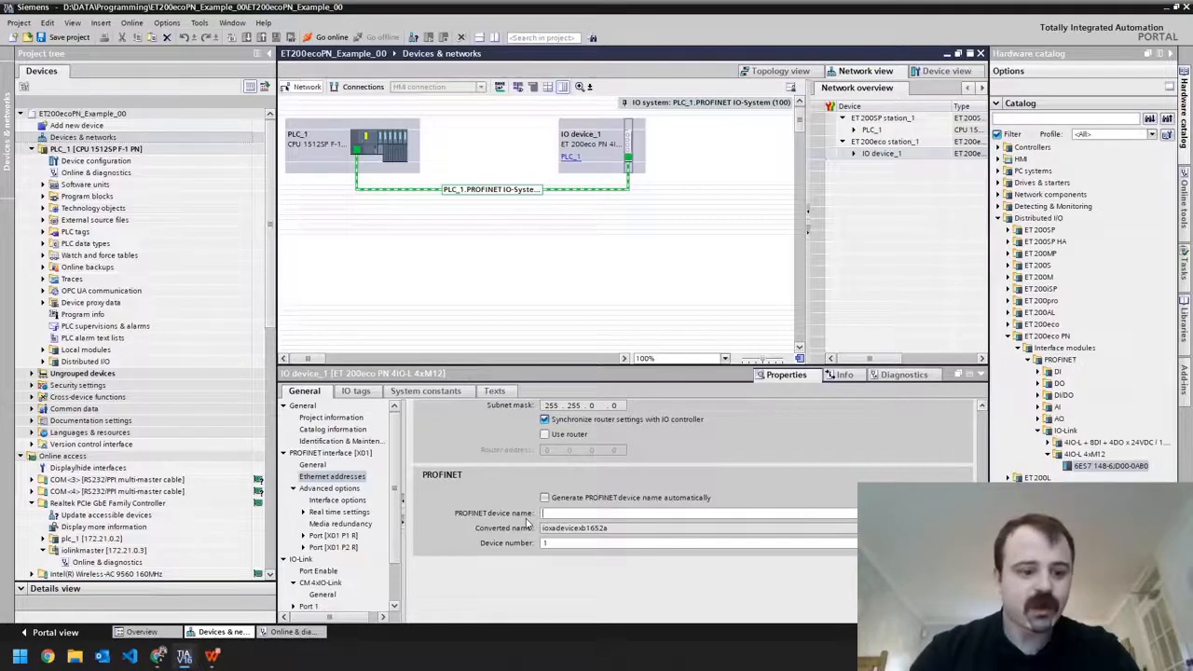
text(iolinkmaster)
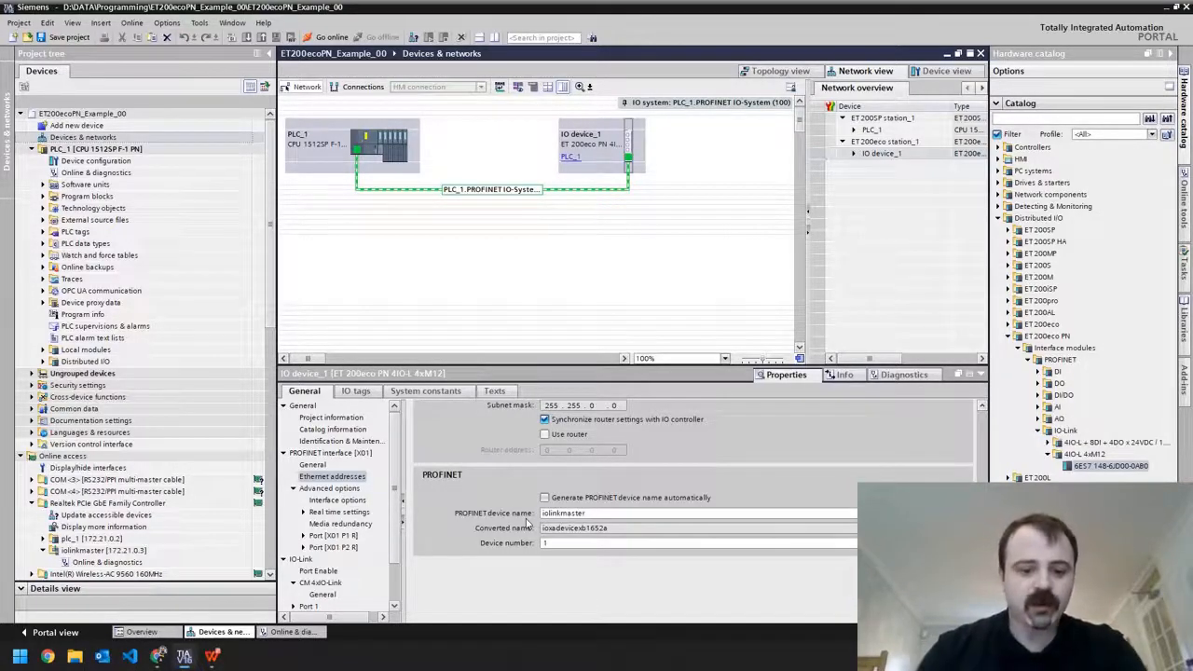
double_click(573, 514)
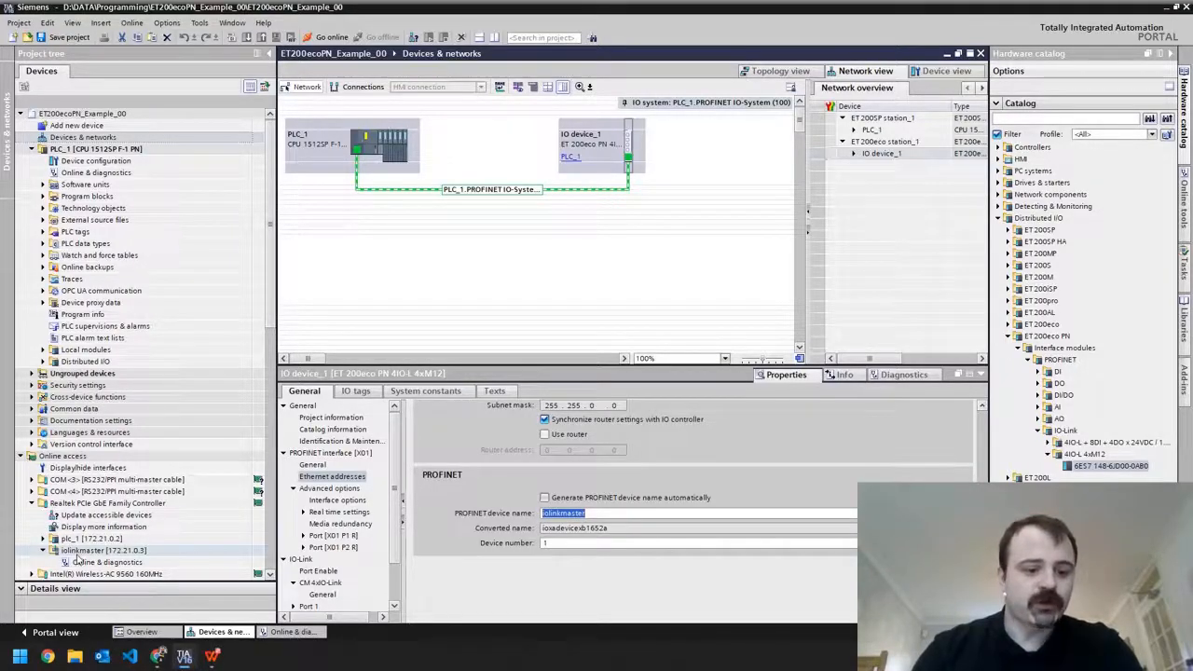
mouse_move(619, 173)
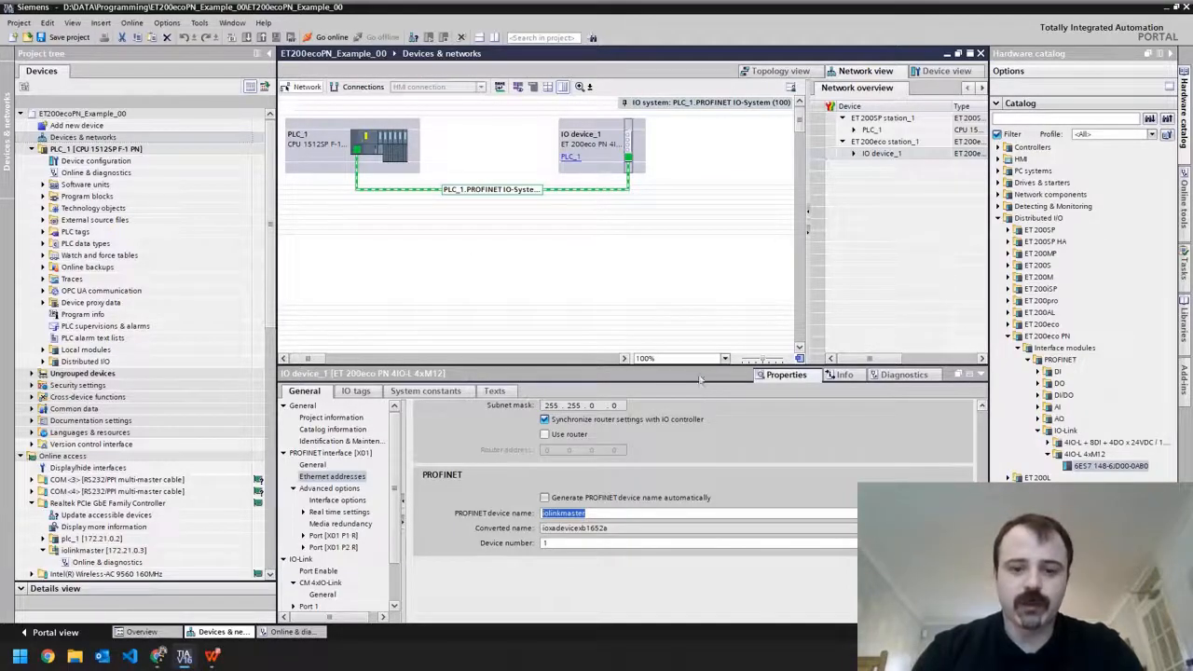
click(580, 233)
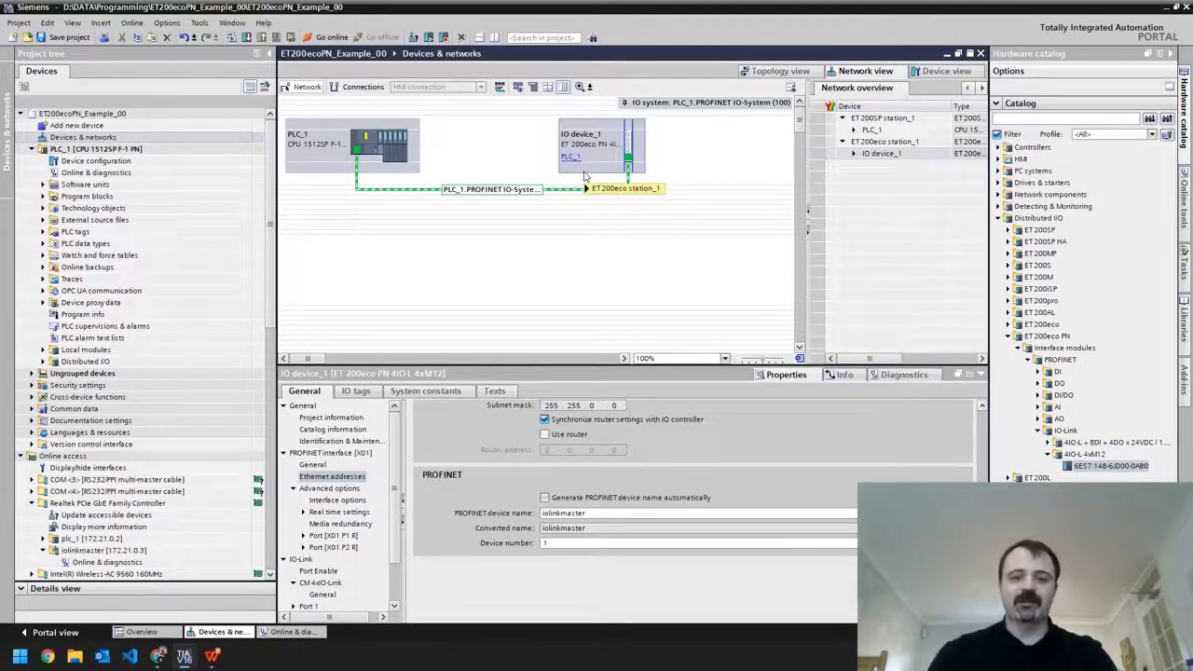
Step: Open the device configuration of IO device_1 and enlarge its properties area, keeping the module fully in view
mouse_move(629, 157)
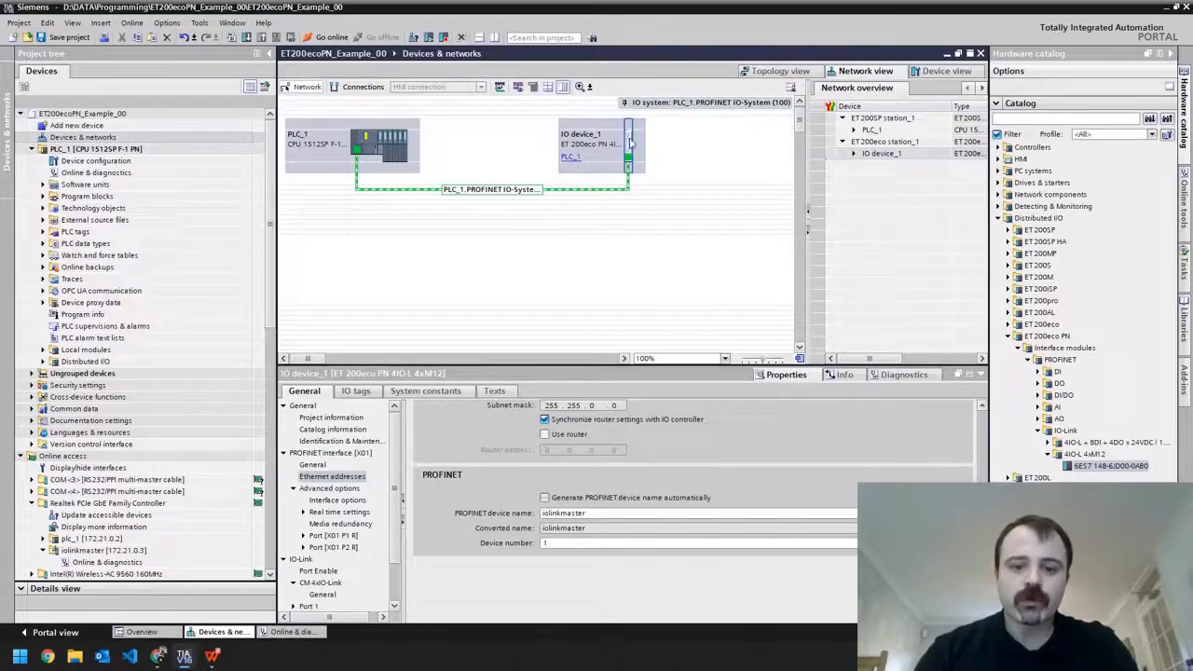
double_click(629, 140)
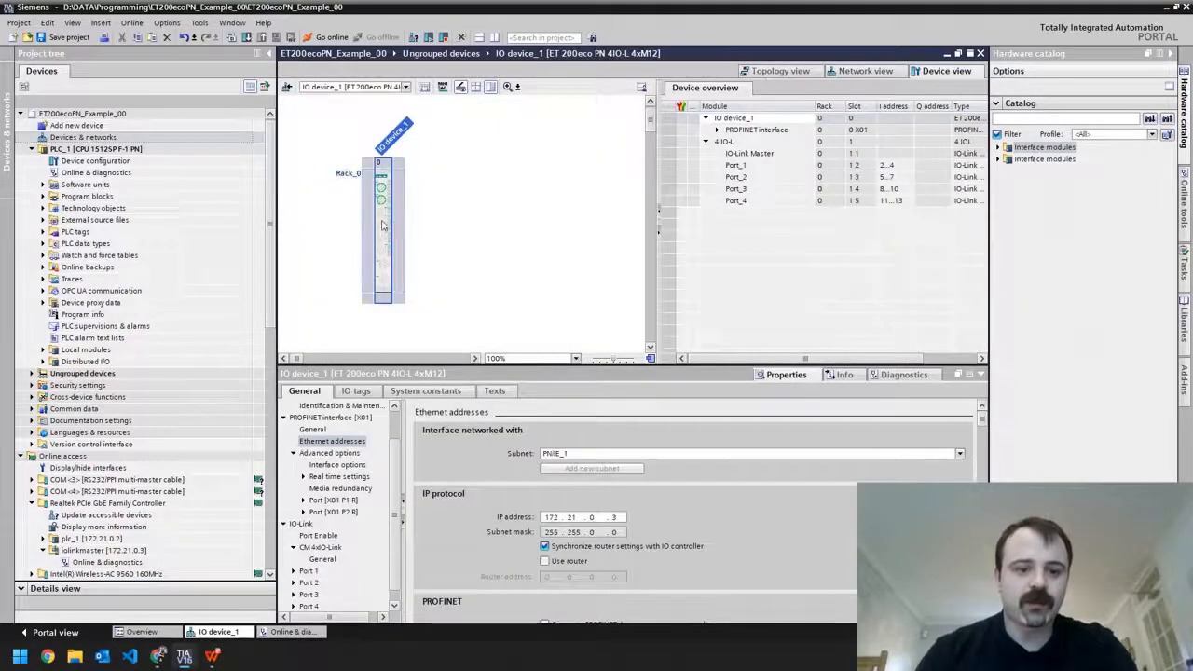
drag(603, 364, 606, 308)
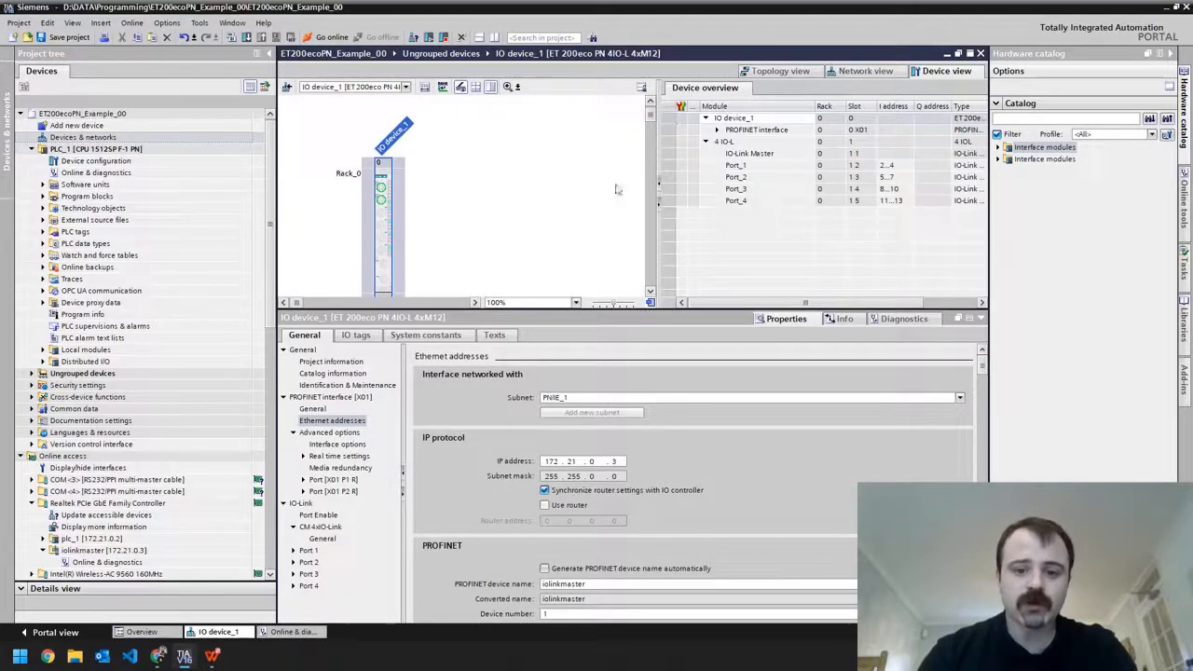
click(650, 291)
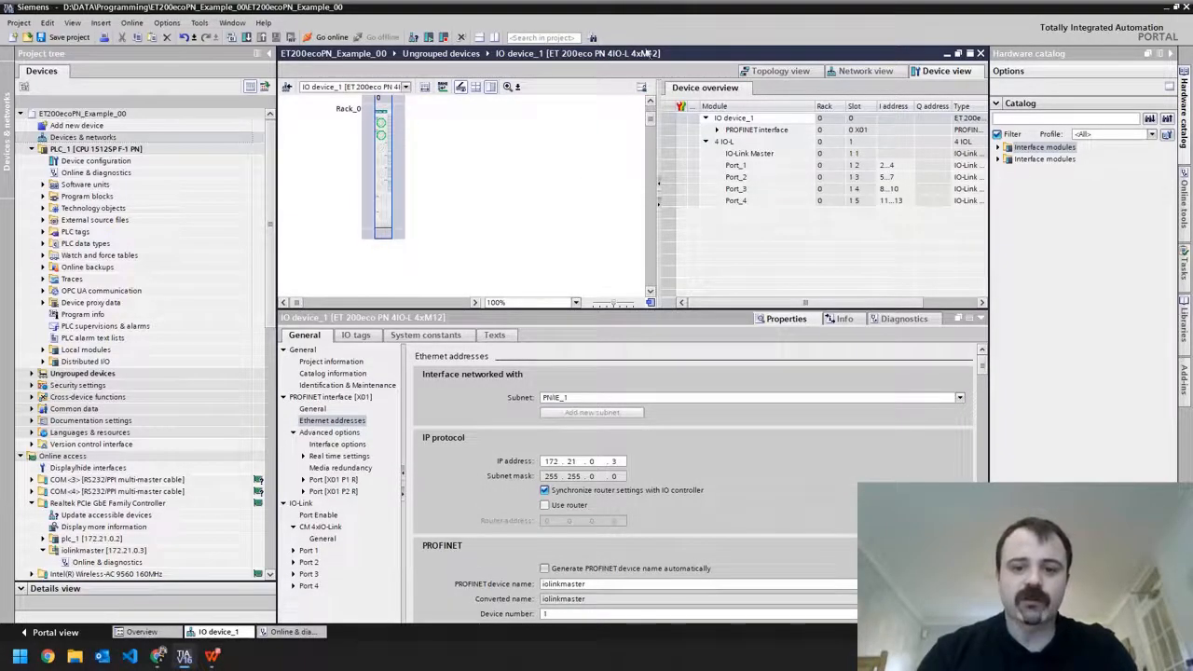
click(650, 102)
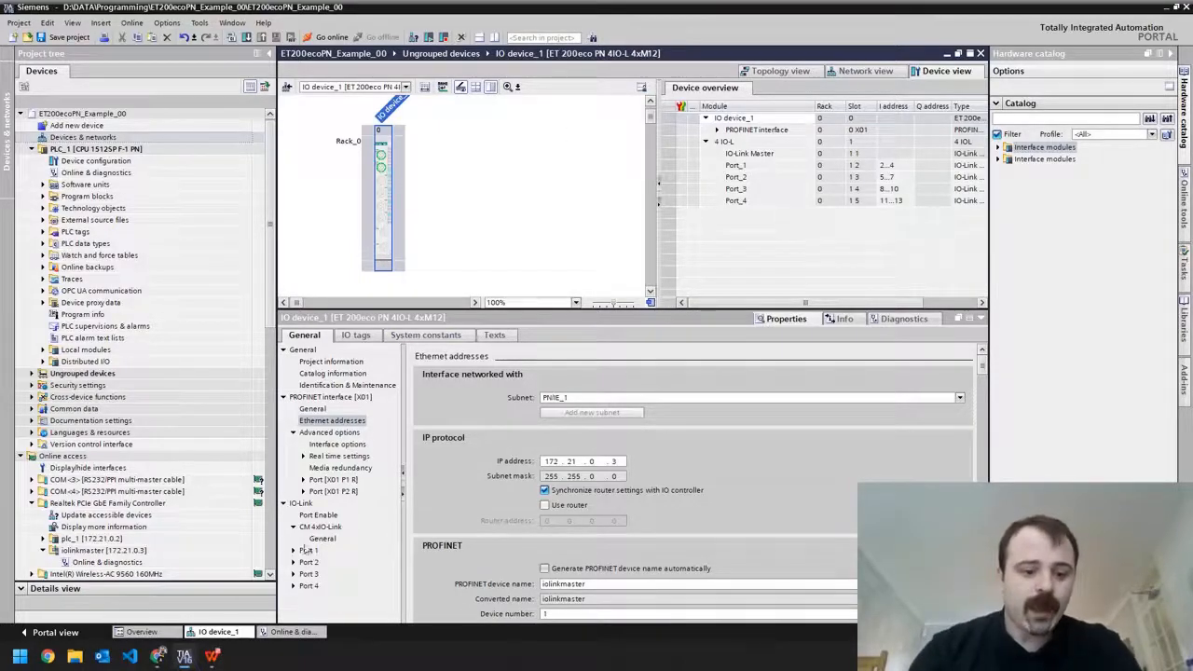
Step: Disable IO-Link ports 2, 3 and 4 of IO device_1, leaving only Port 1 enabled
click(308, 504)
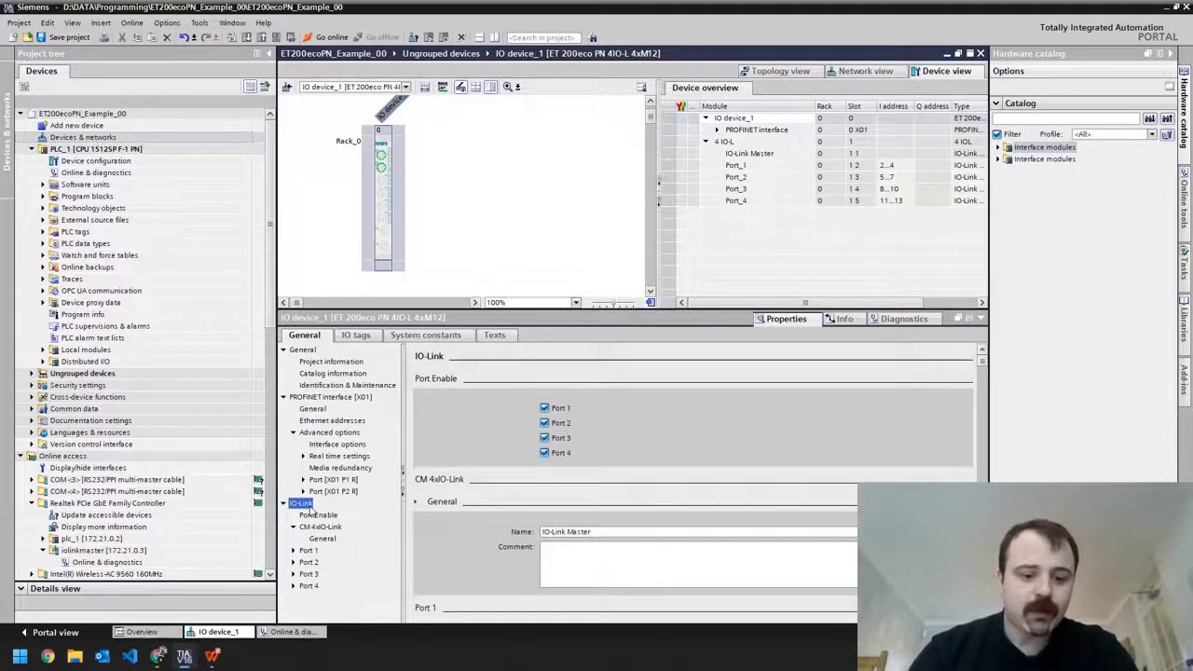
click(545, 454)
click(546, 439)
click(547, 425)
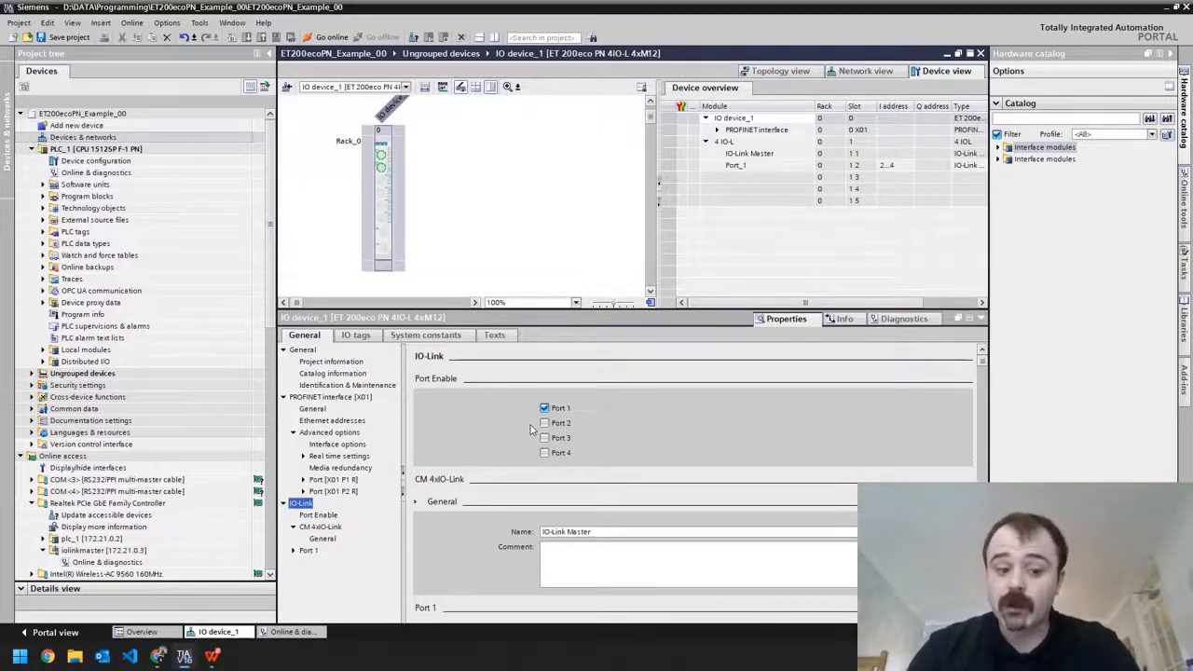
Step: Try the port type IO-Link 1 I/ 1 O + PQI on Port 1, and settle on IO-Link 32 I/ 32 O + PQI
click(307, 551)
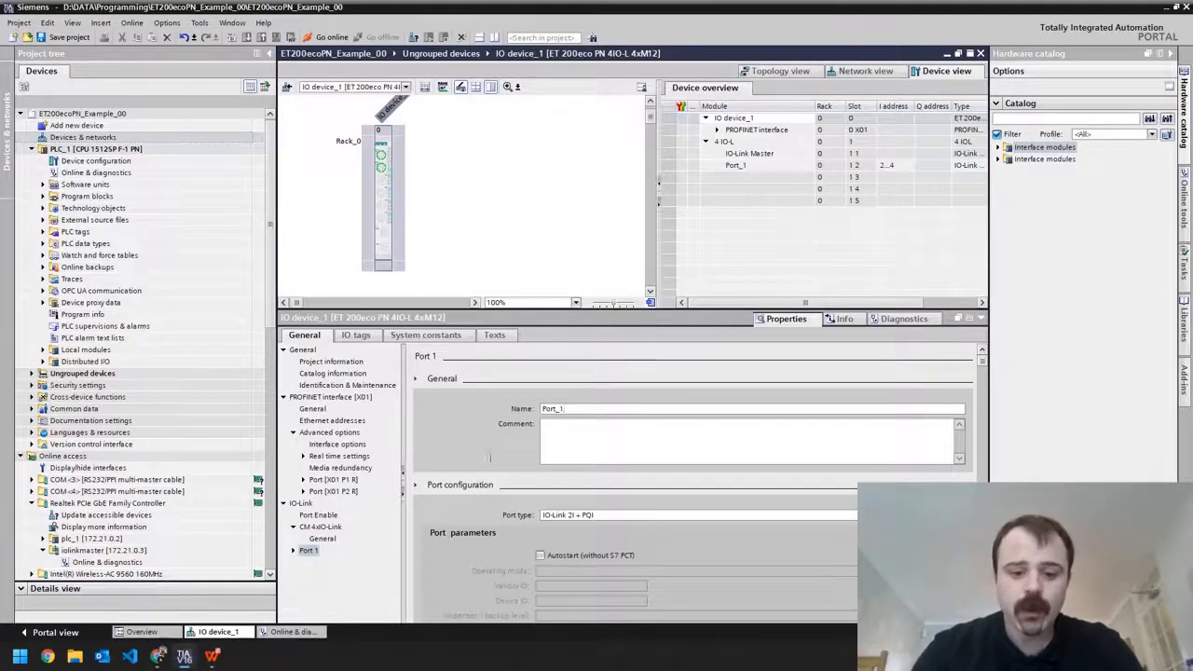
click(572, 520)
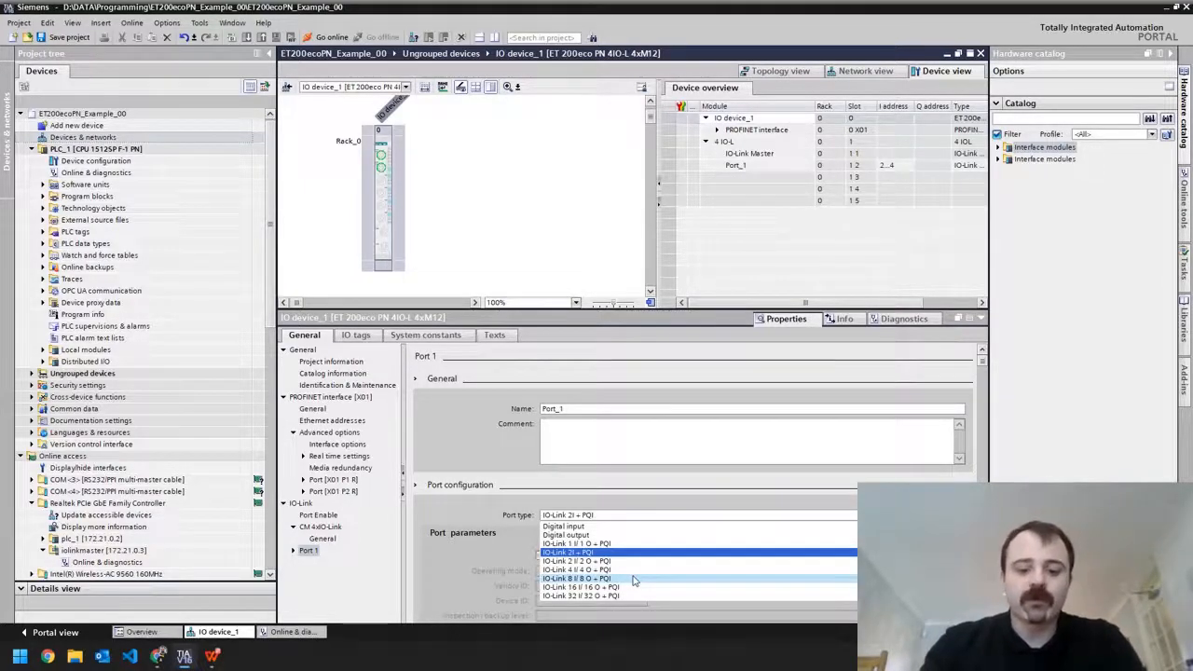
click(583, 544)
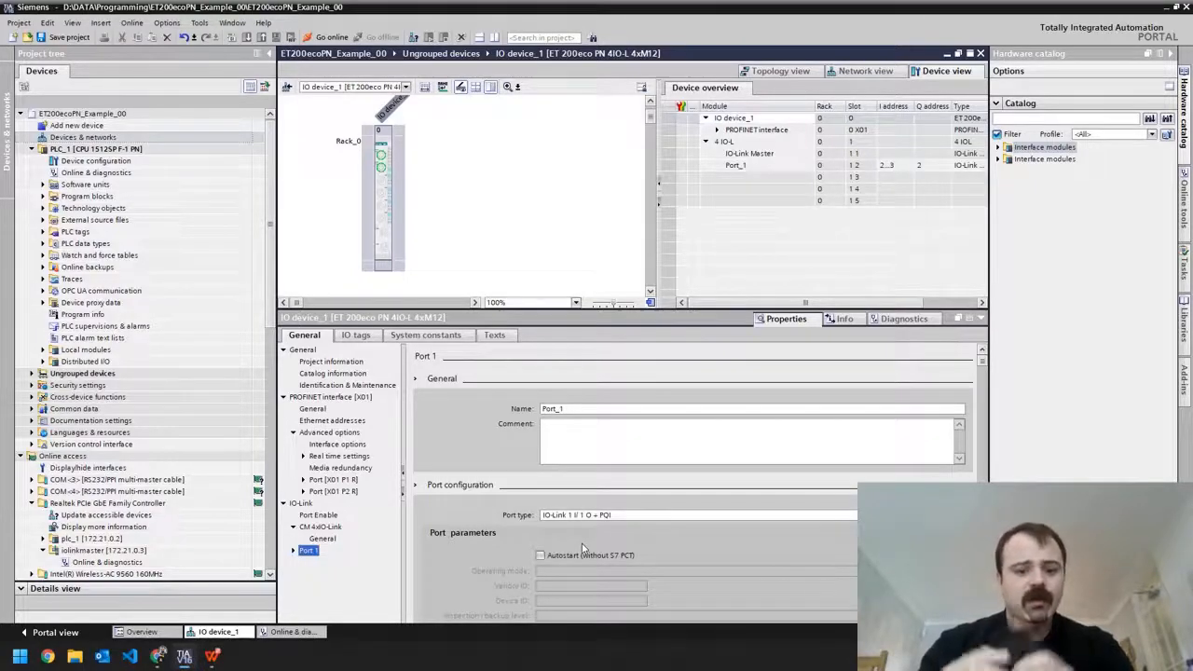
click(588, 516)
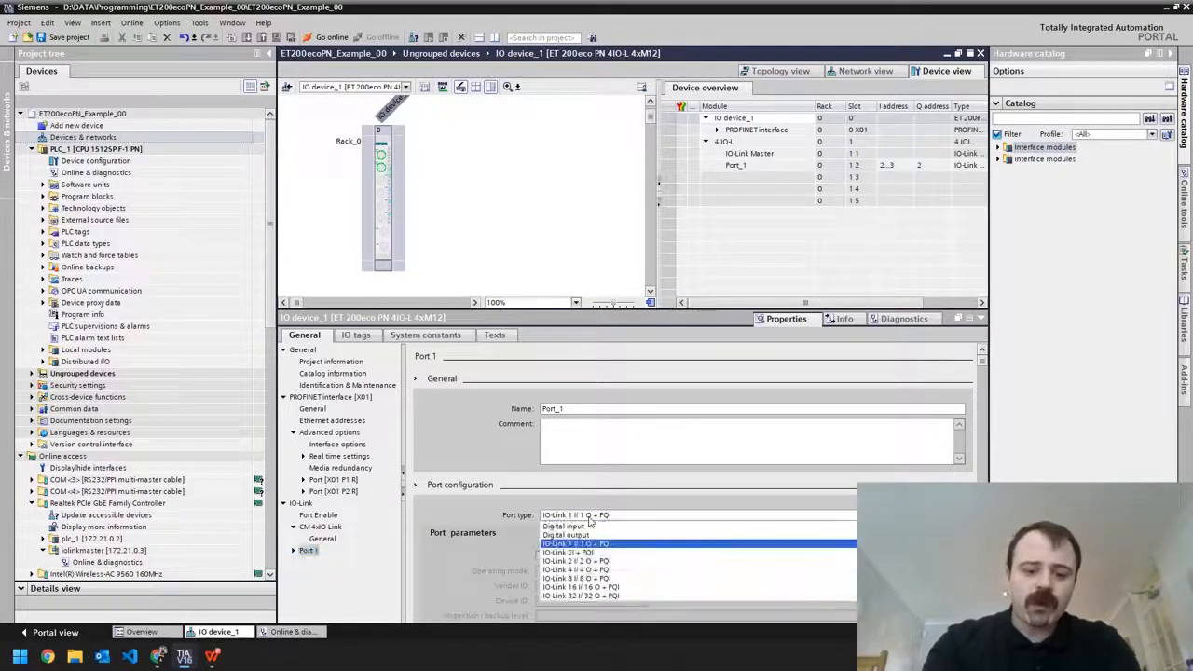
click(596, 595)
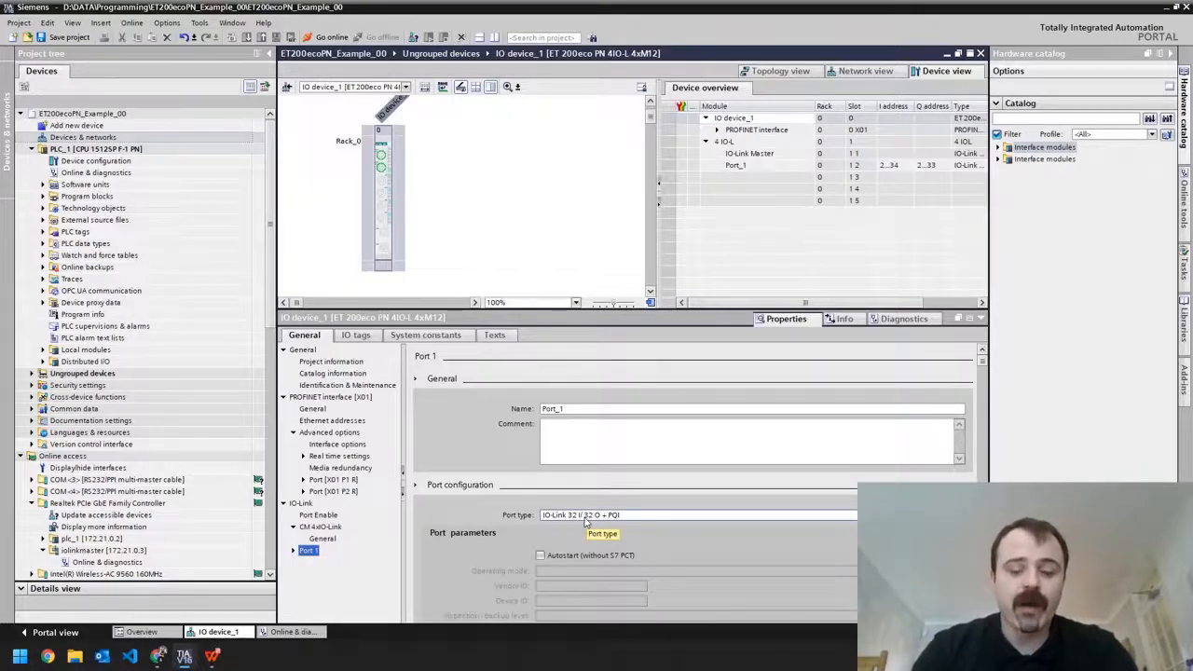
Step: Set both the input and output start addresses of Port_1 to 100
click(893, 166)
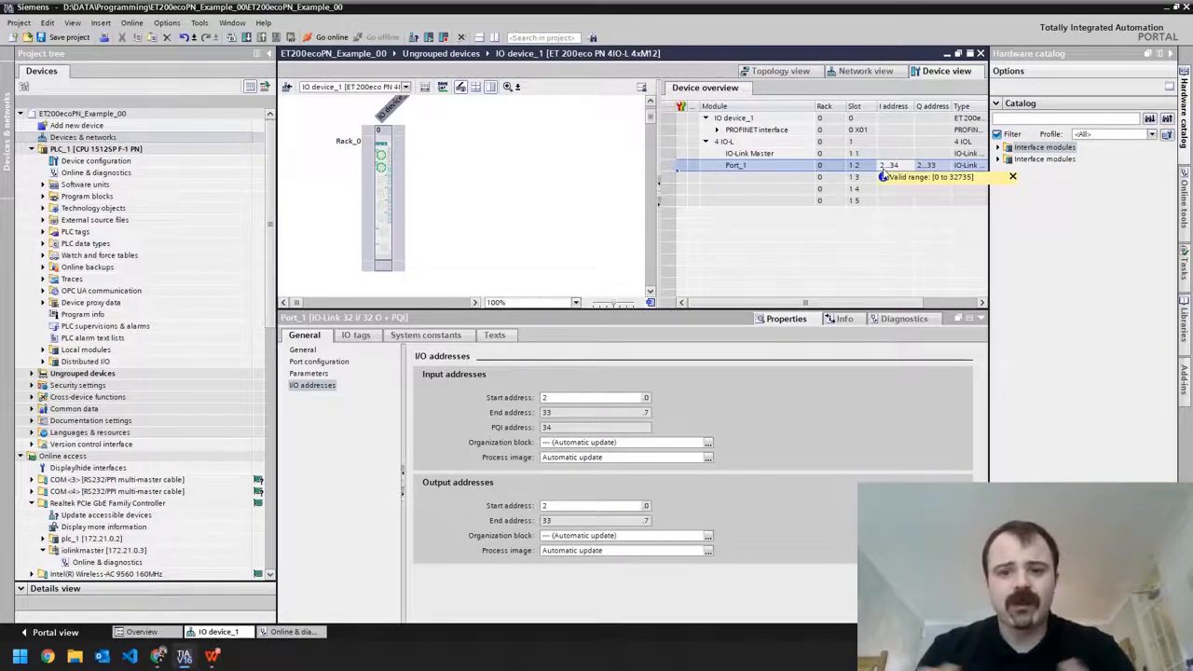
text(100)
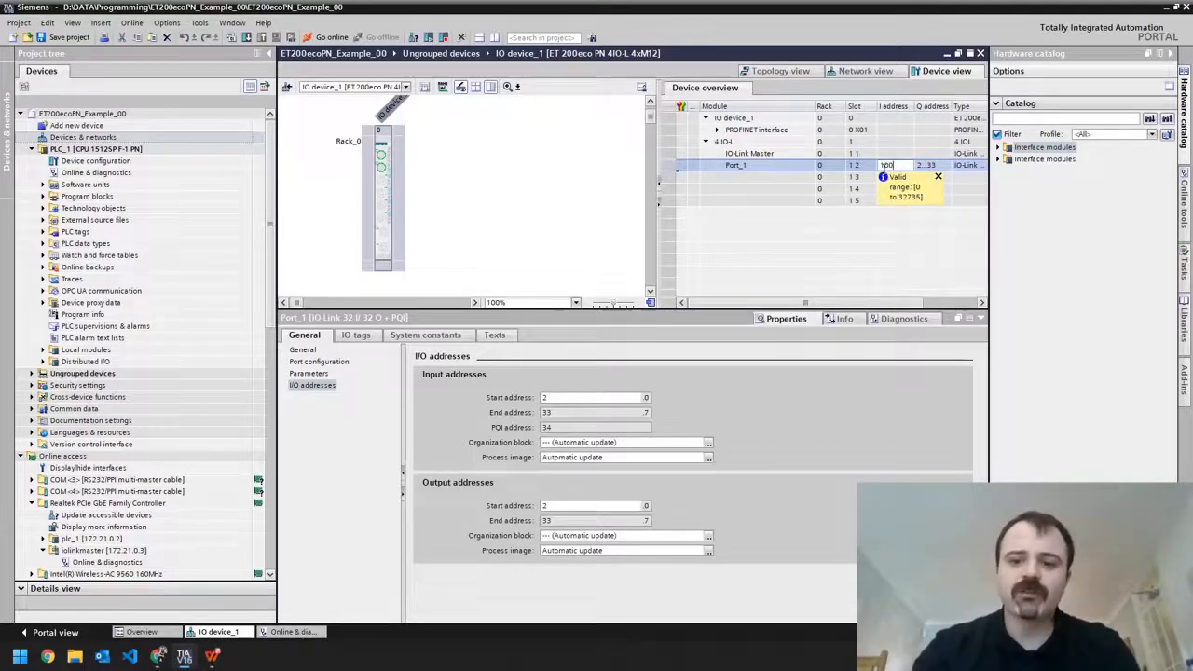
key(Return)
click(933, 165)
text(100...13)
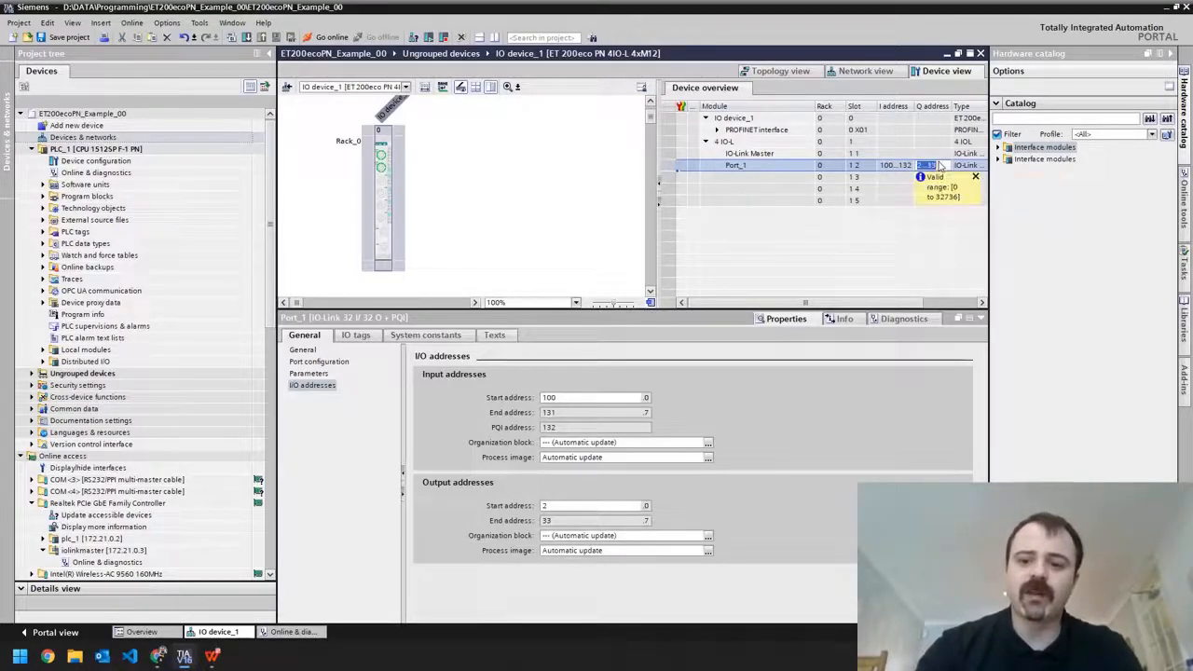
key(Return)
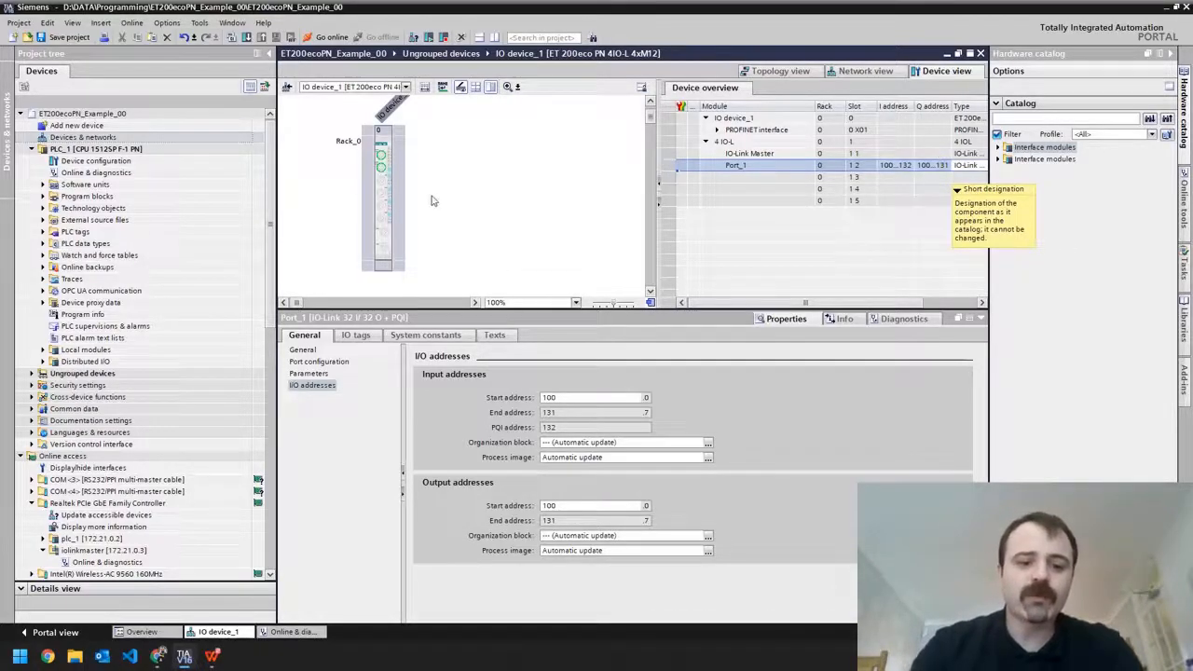
Step: Compile IO device_1's hardware with a full rebuild and return to the Port 1 properties
click(385, 212)
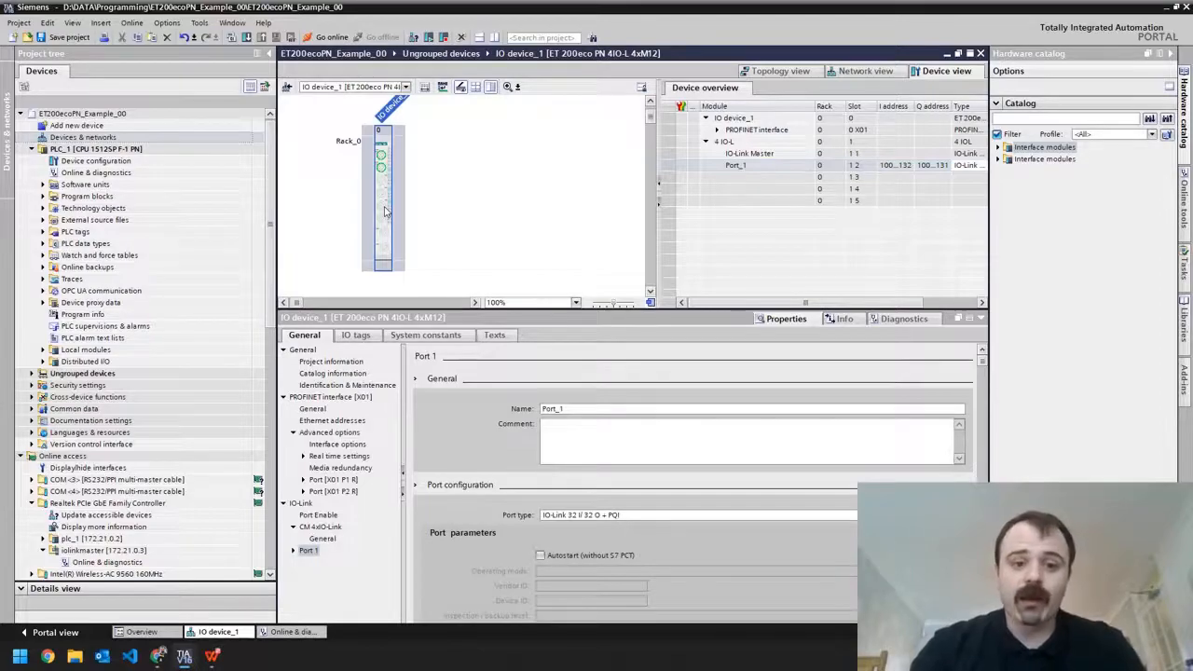
click(308, 552)
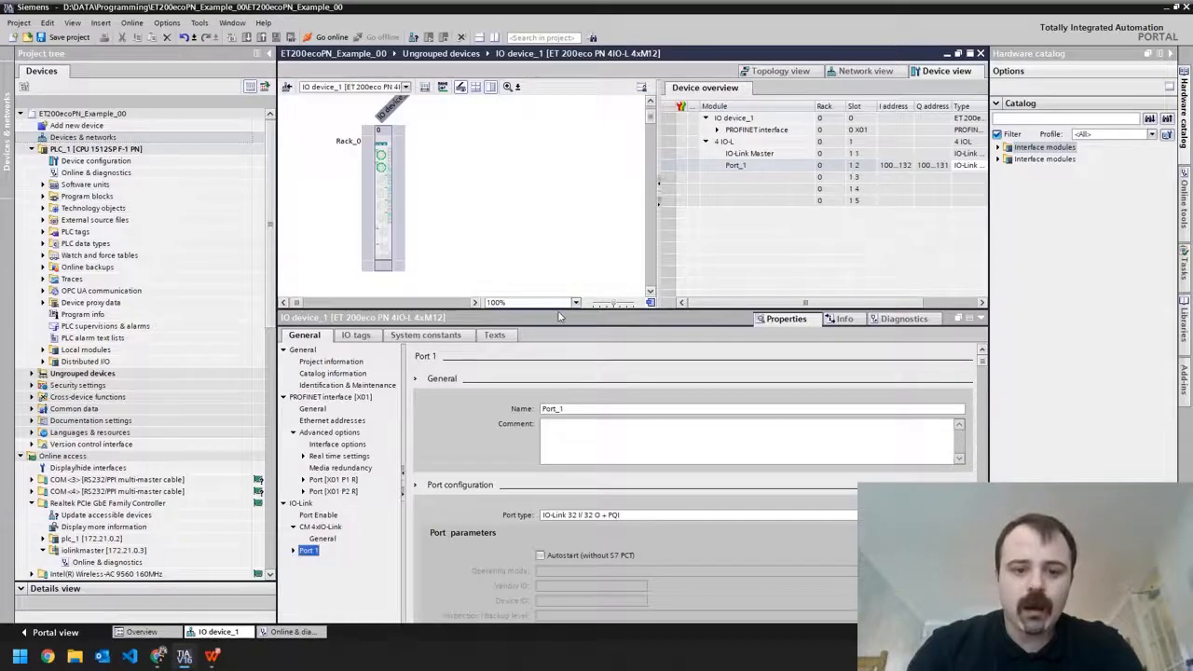
drag(559, 315, 547, 440)
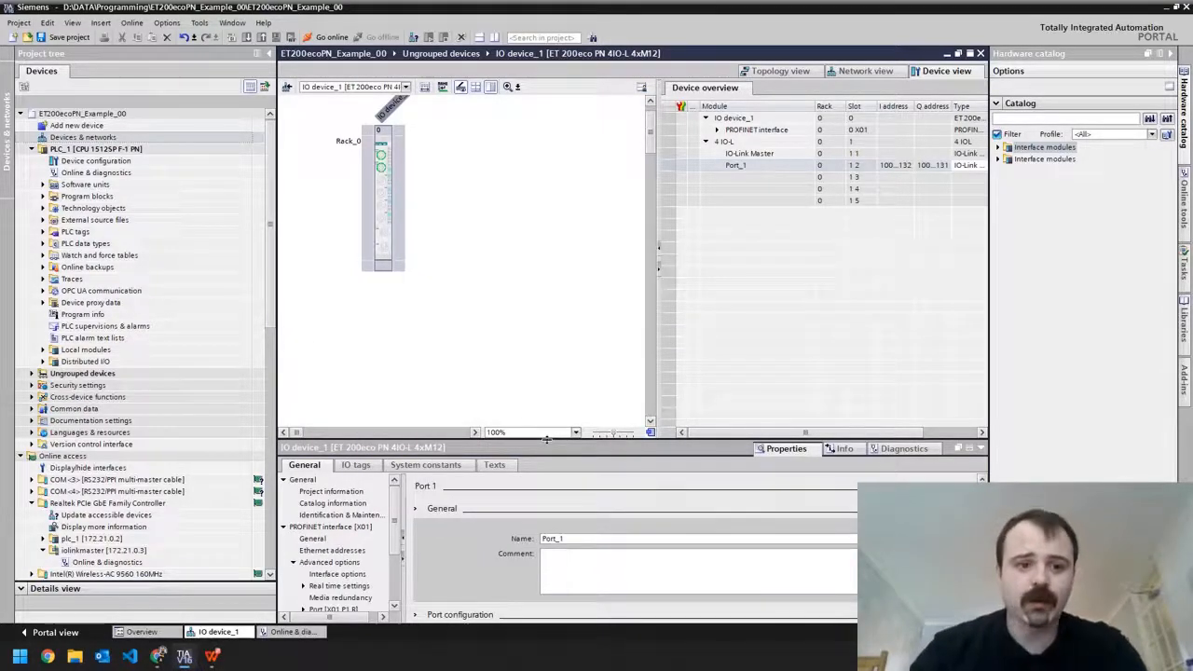
click(387, 192)
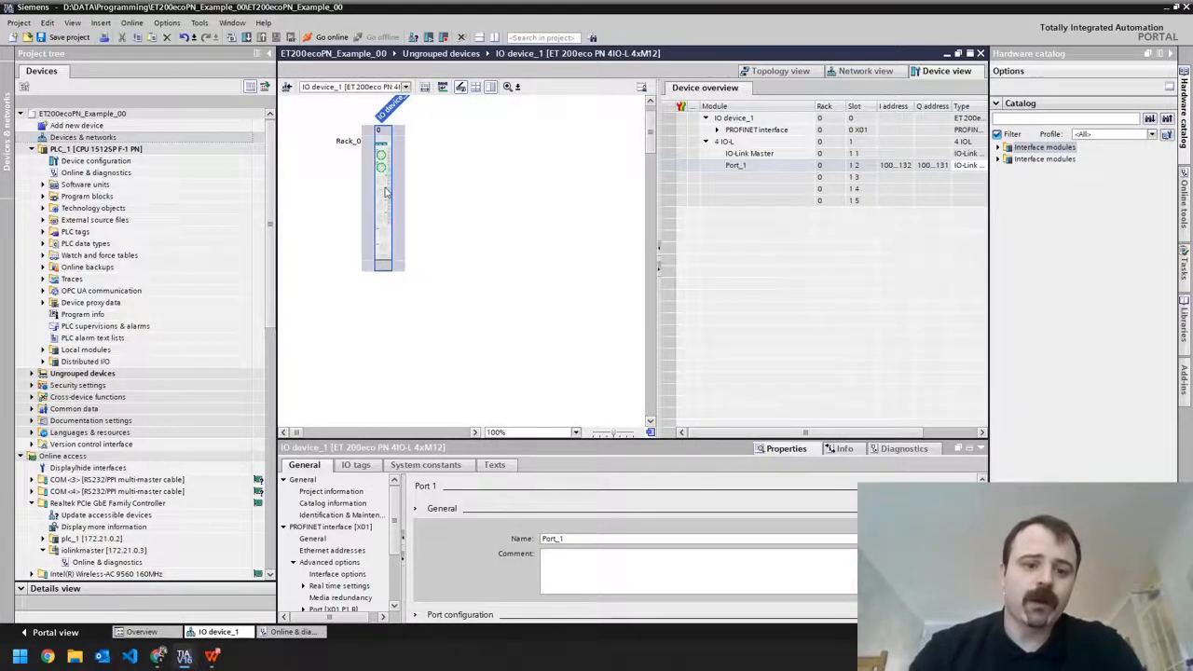
right_click(386, 191)
mouse_move(460, 301)
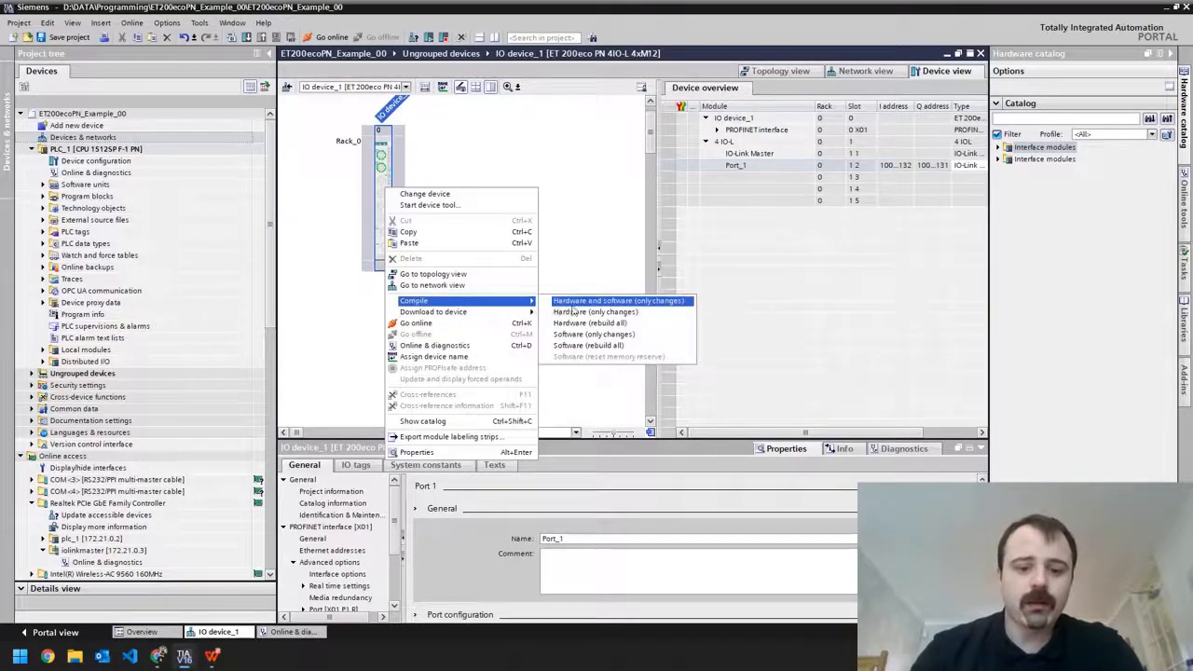
click(641, 327)
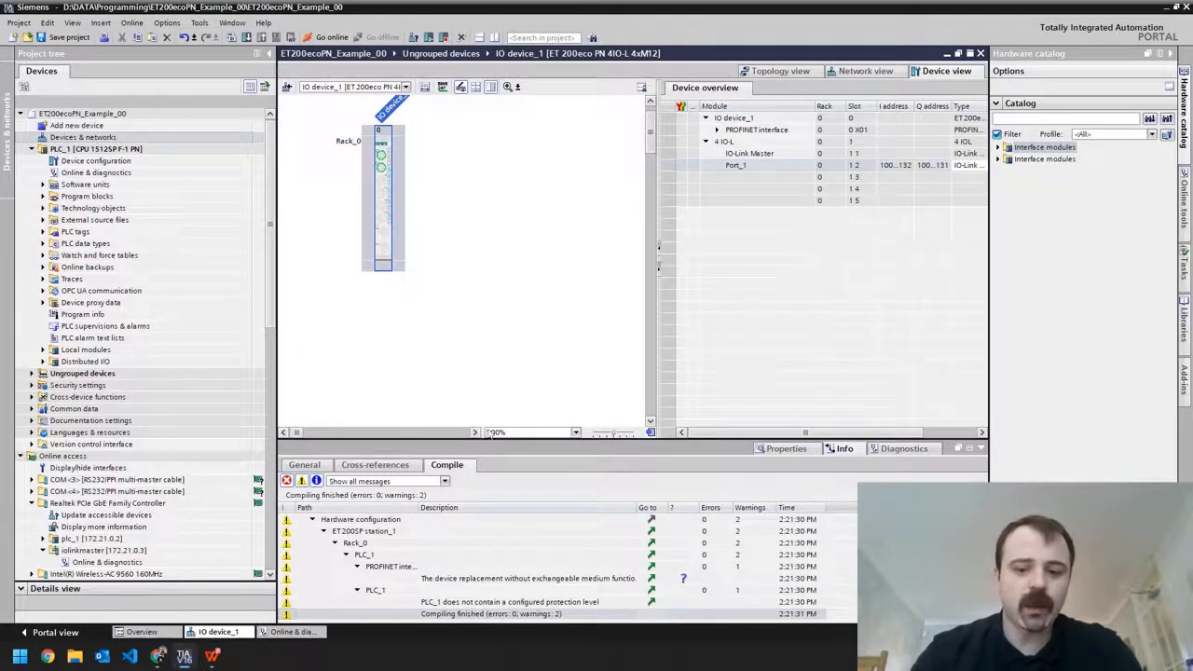
click(782, 449)
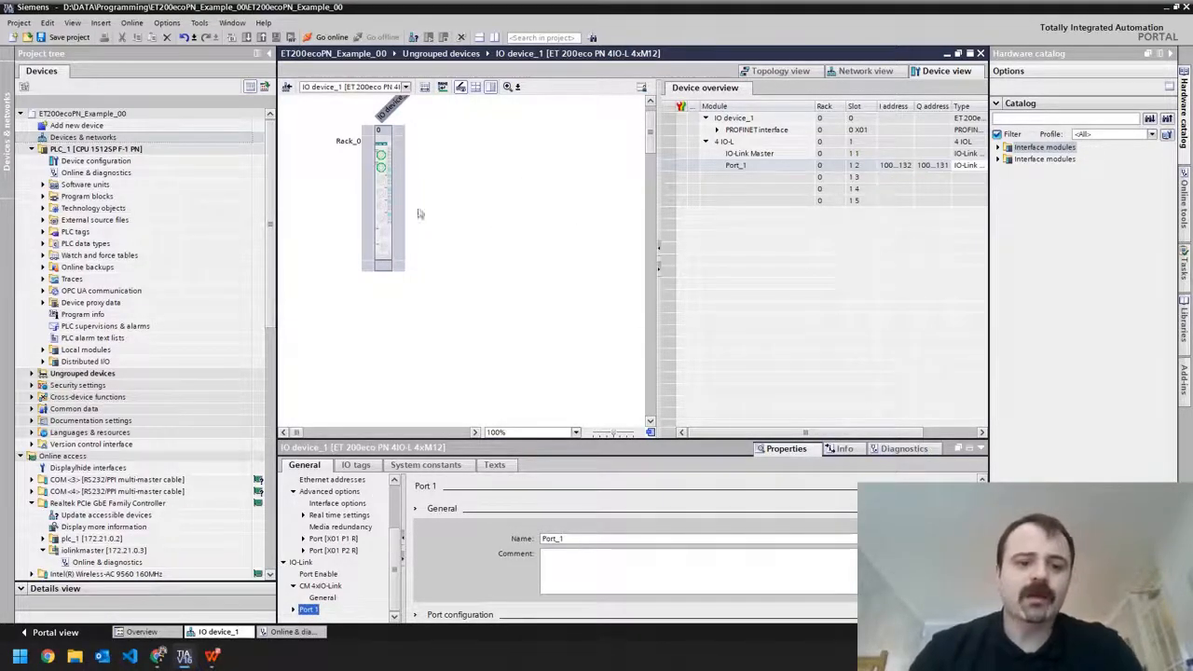
Step: Download the hardware configuration to PLC_1 through the Realtek PCIe GbE interface and subnet PN/IE_1, restarting the modules to finish
right_click(383, 218)
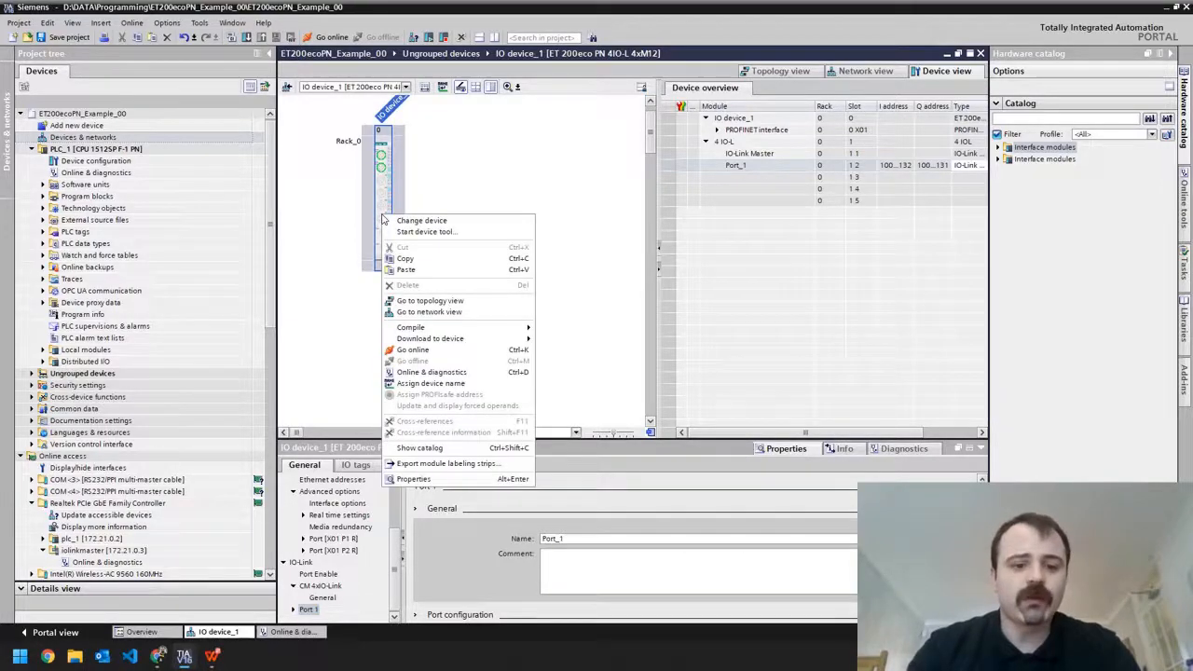
mouse_move(457, 328)
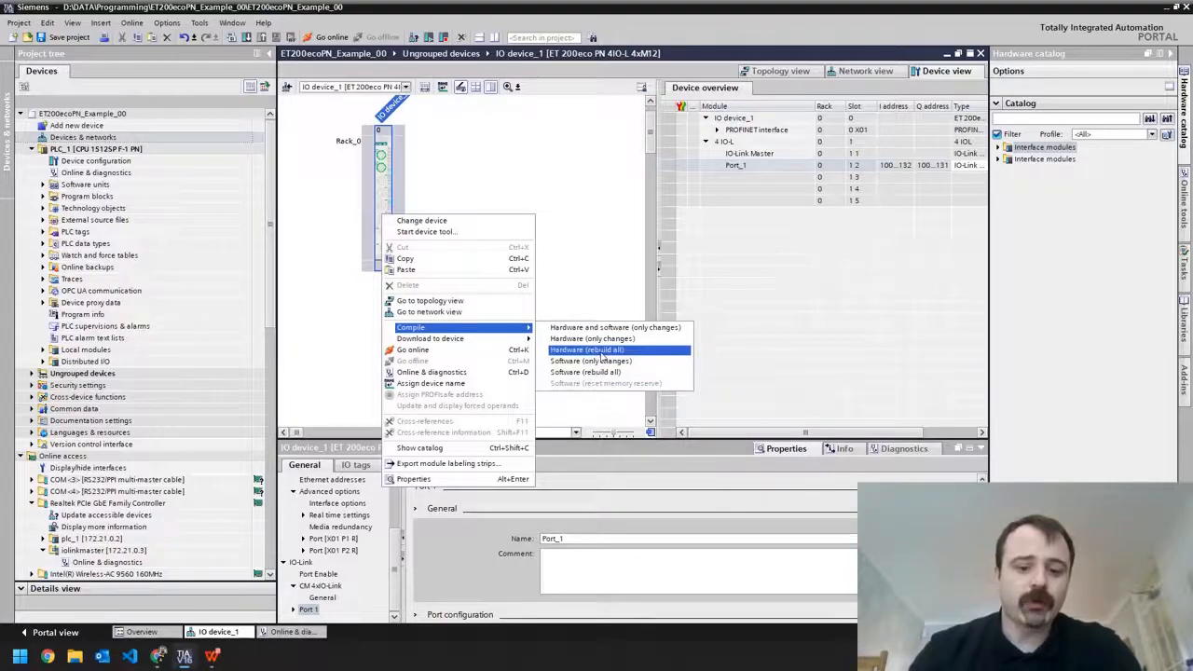
mouse_move(482, 342)
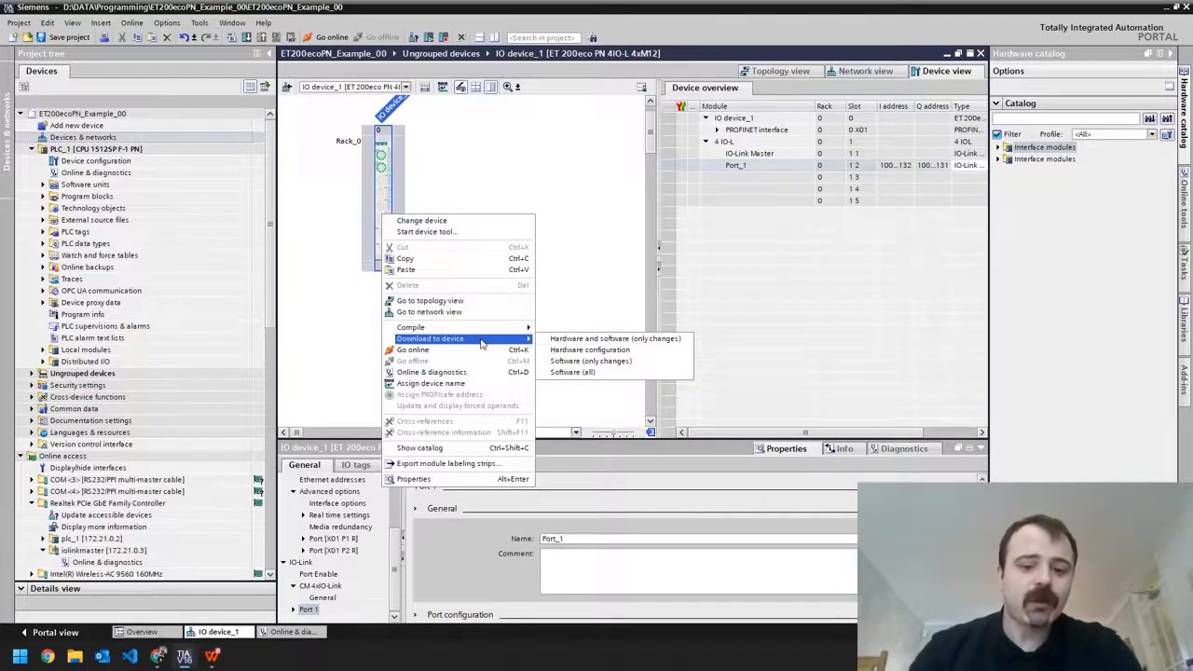
click(638, 358)
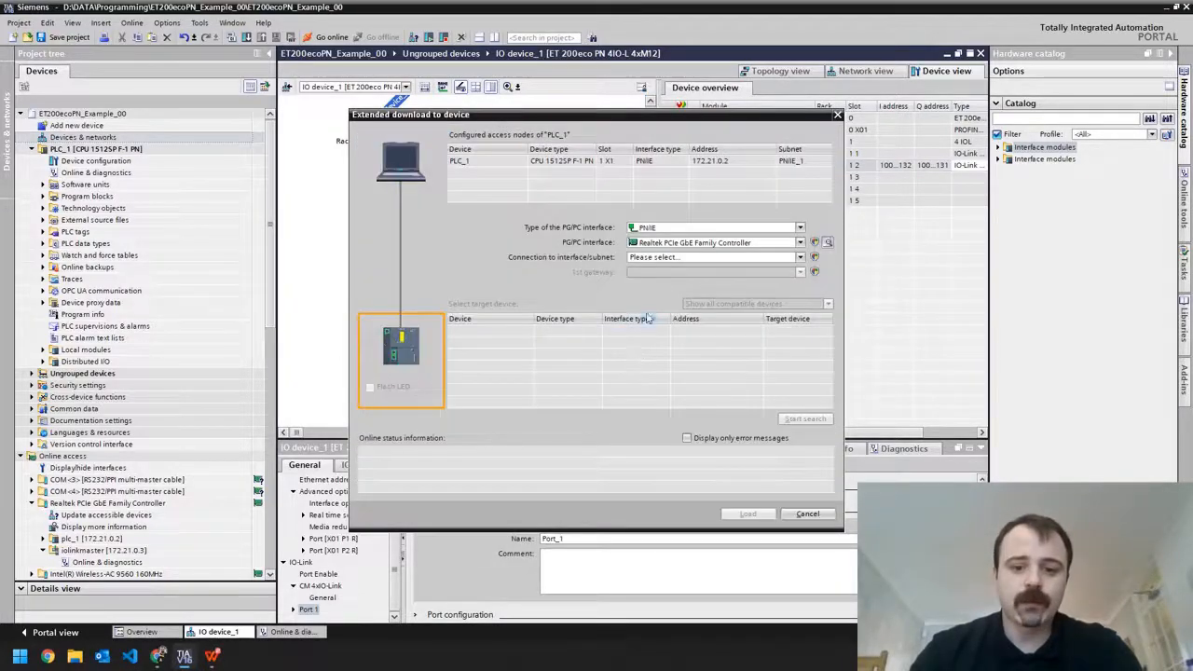
click(662, 257)
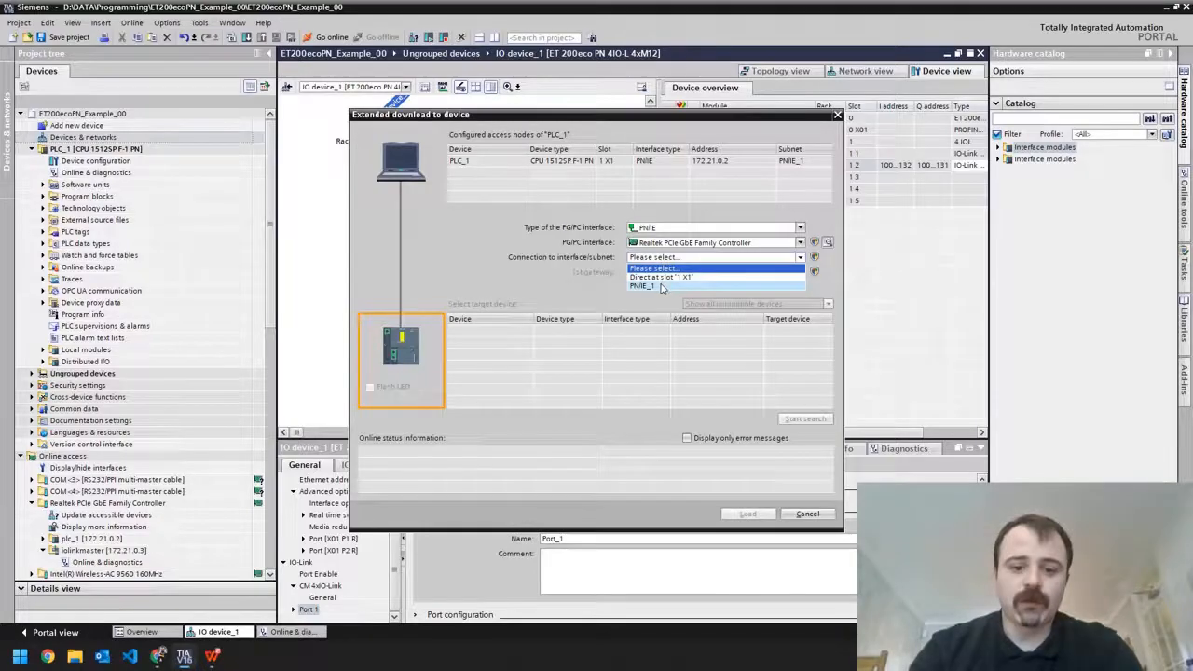
click(661, 286)
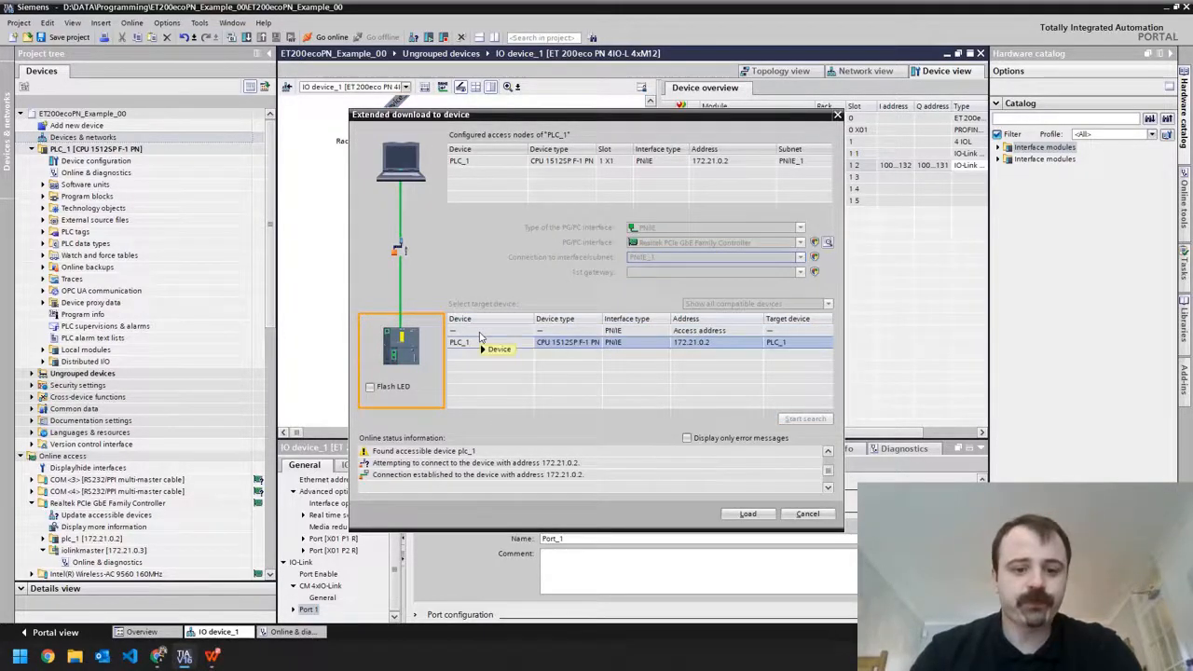
click(748, 515)
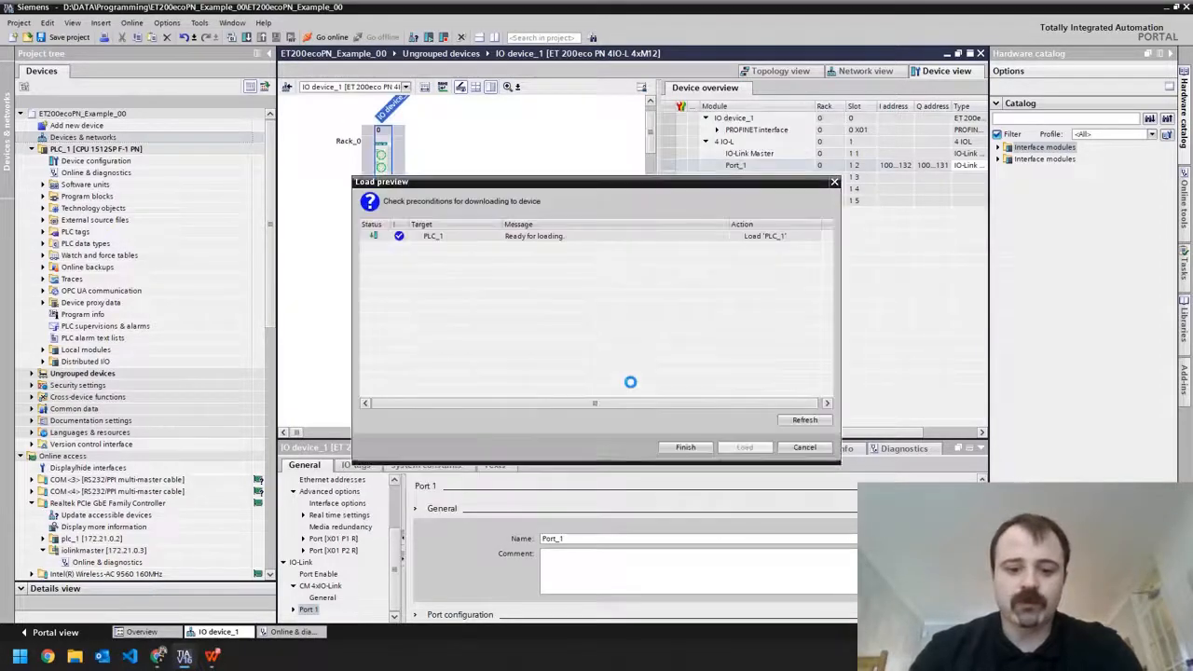
click(732, 447)
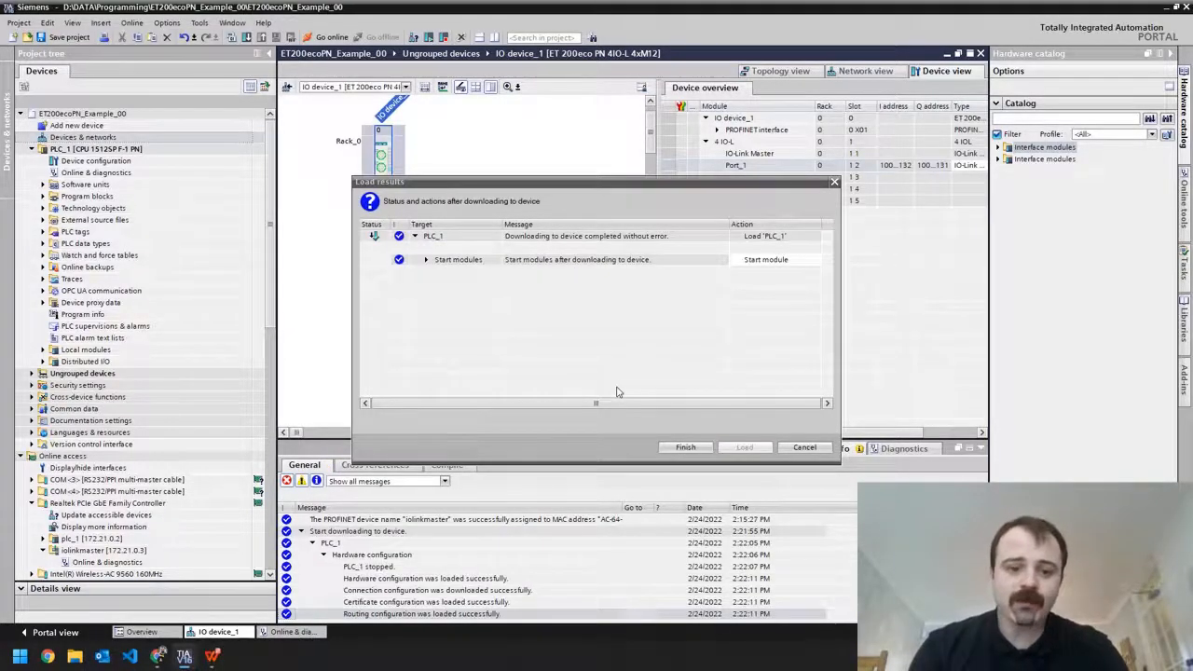
click(686, 447)
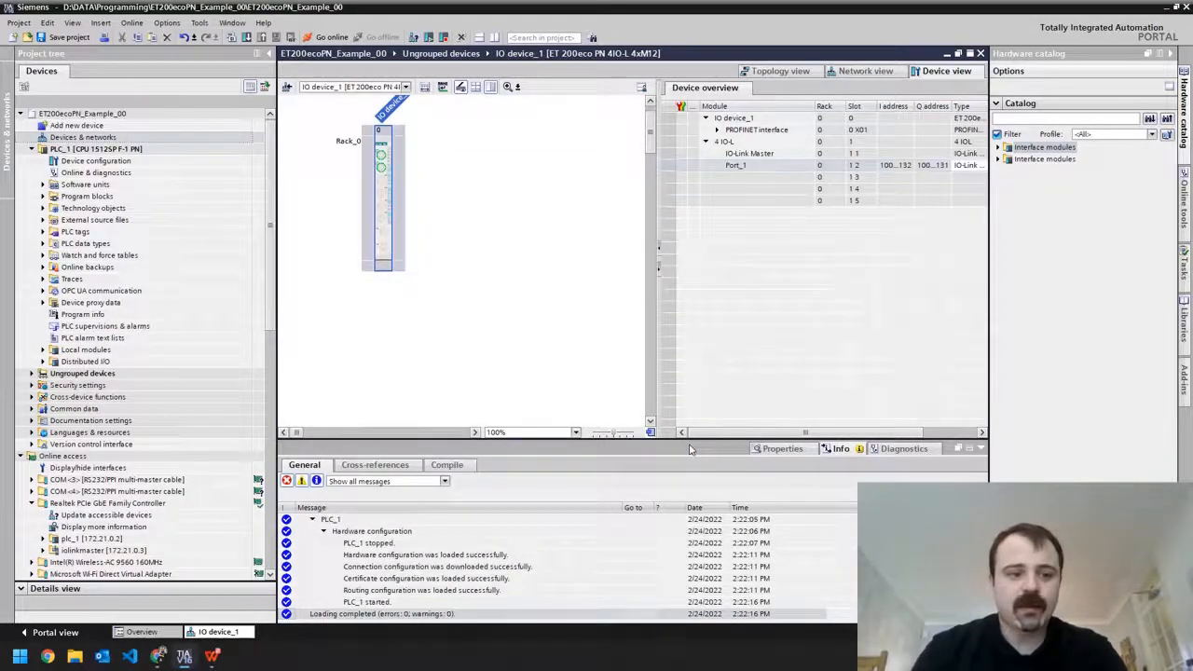
Step: Download PLC_1's software to the CPU as a consistent download and complete the load
click(100, 150)
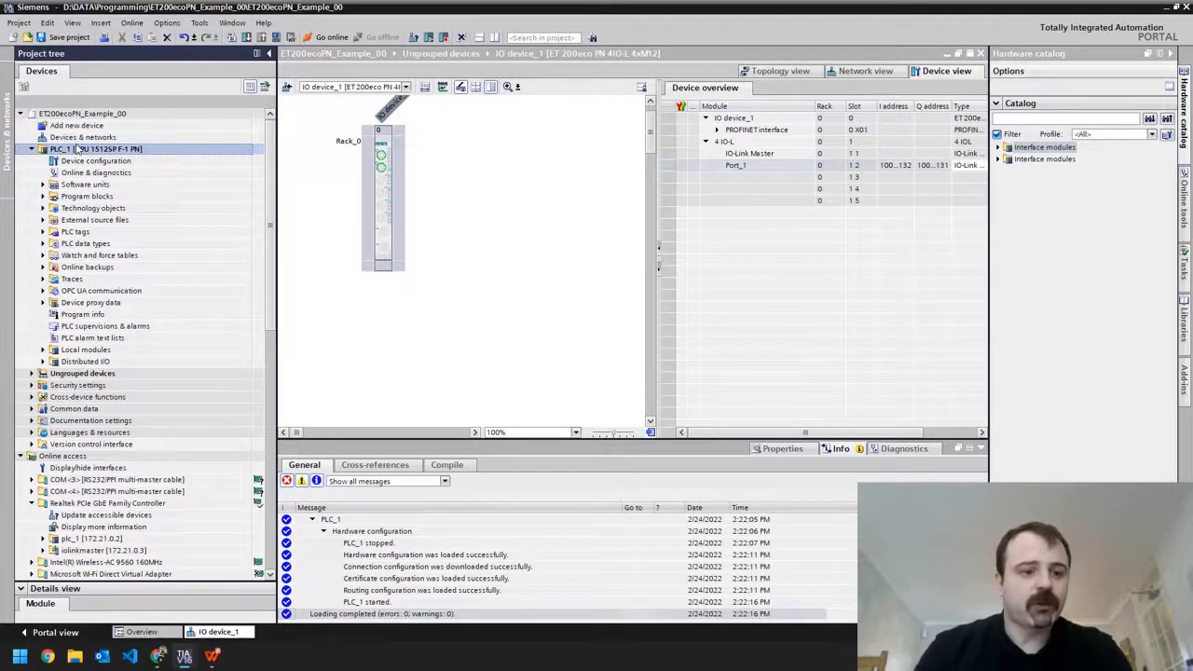
click(246, 39)
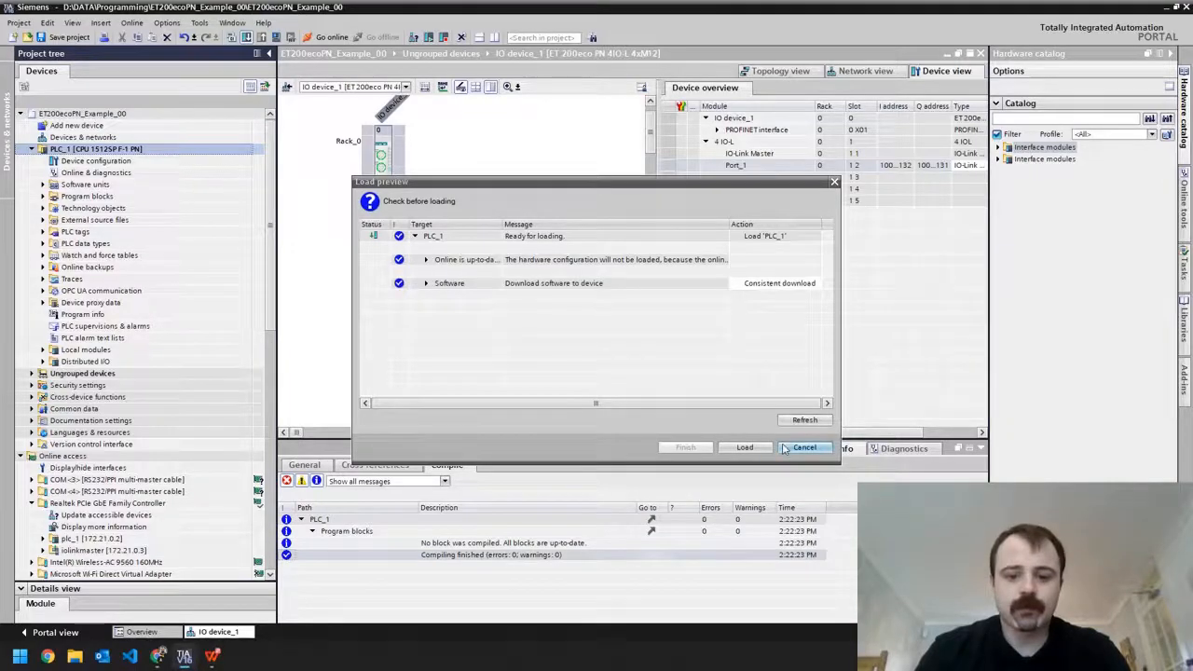
click(753, 451)
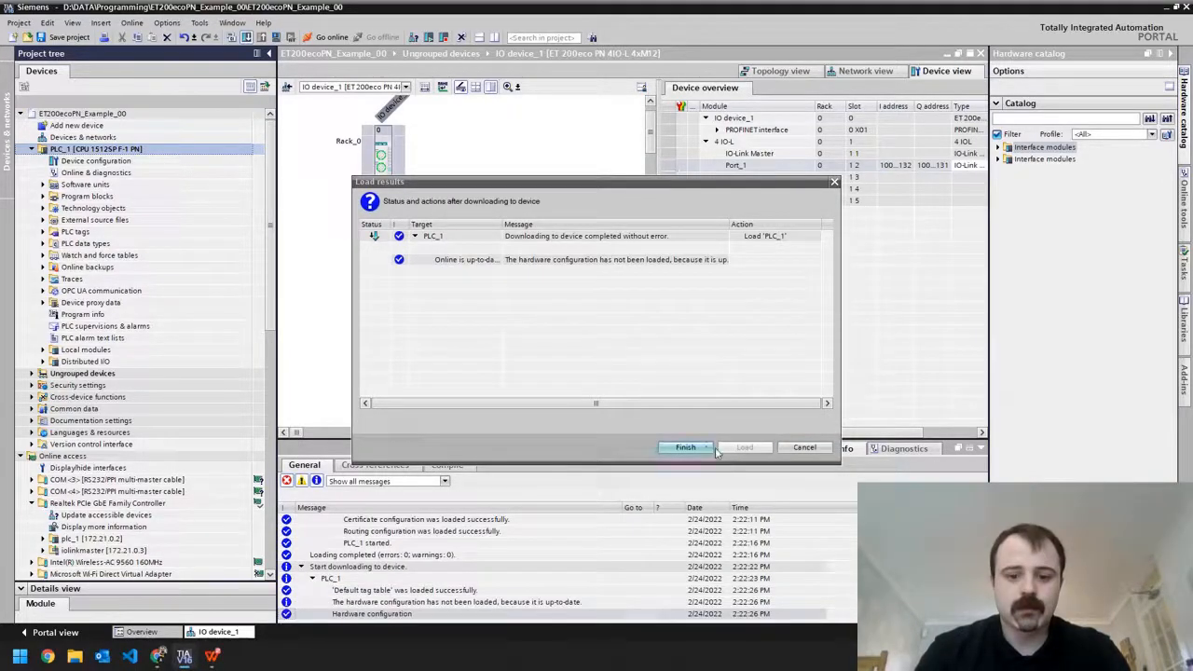
click(689, 449)
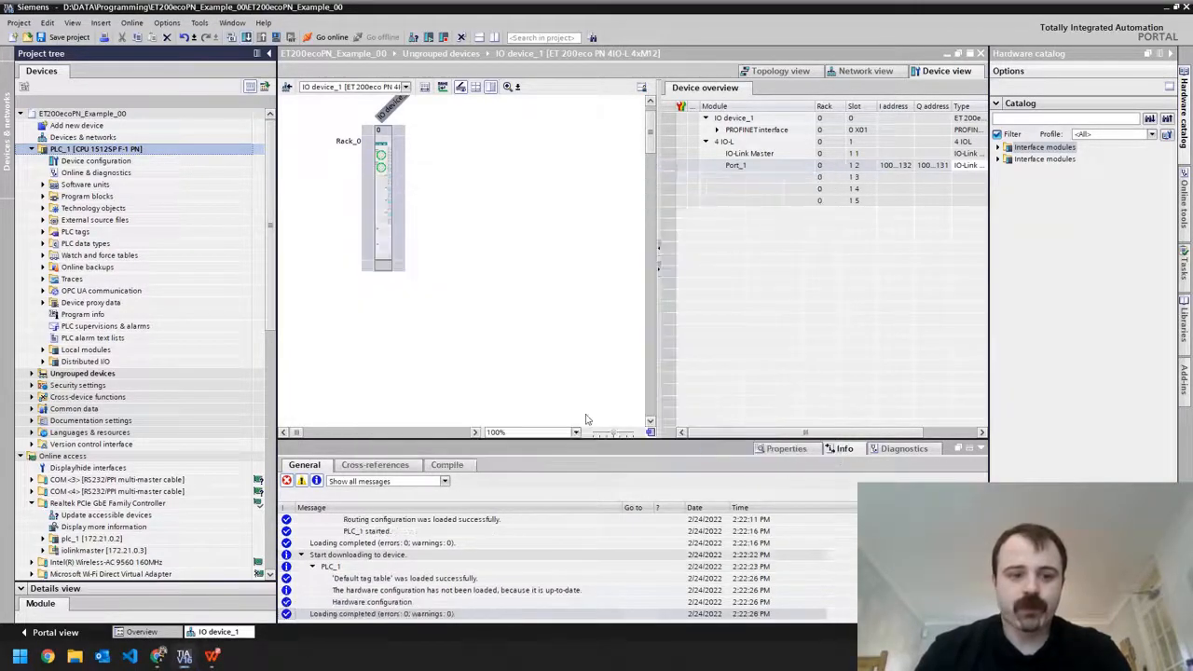
Step: Open IO device_1 from the network view and start its S7-PCT device tool
double_click(82, 137)
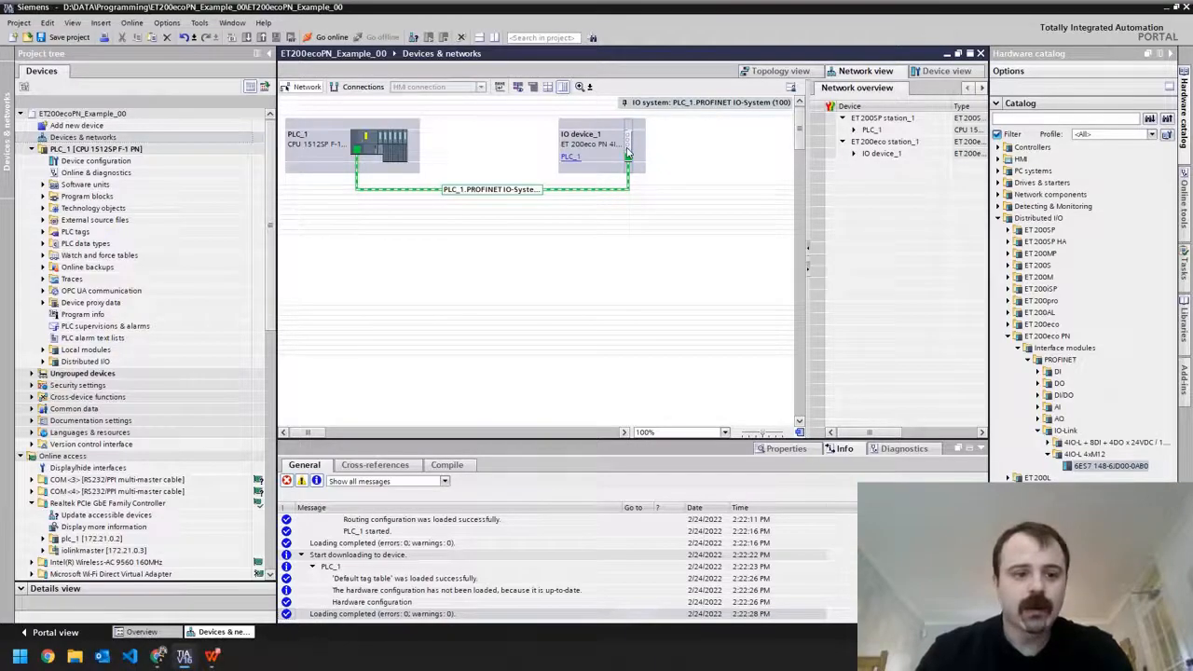
double_click(629, 152)
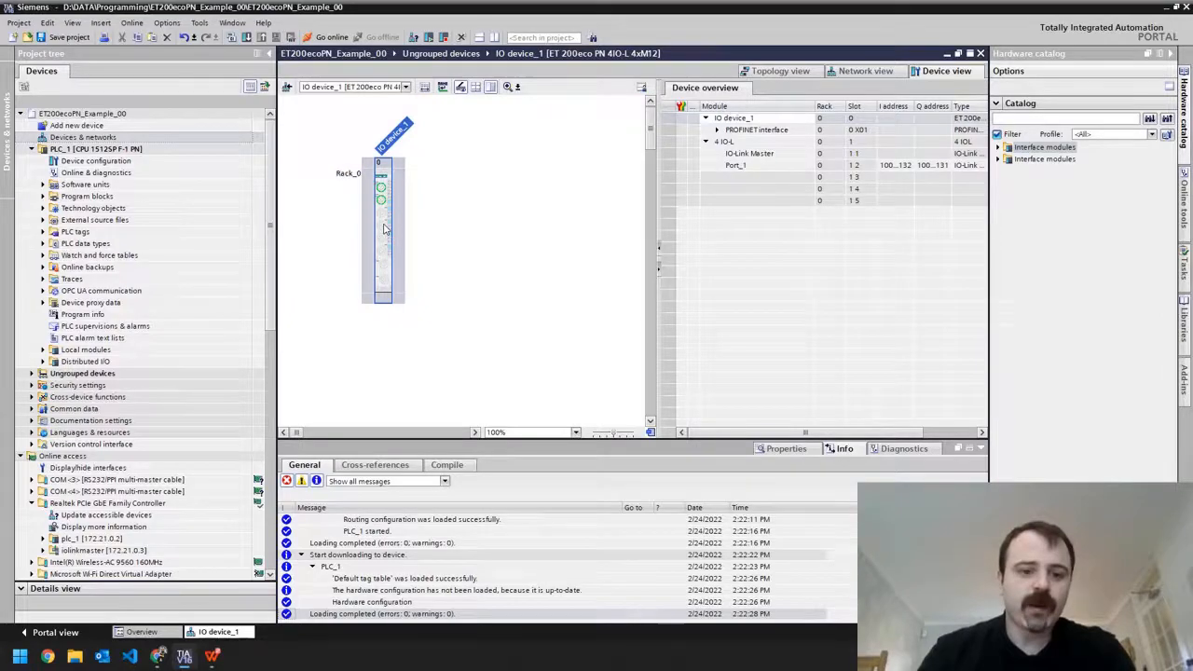
right_click(384, 228)
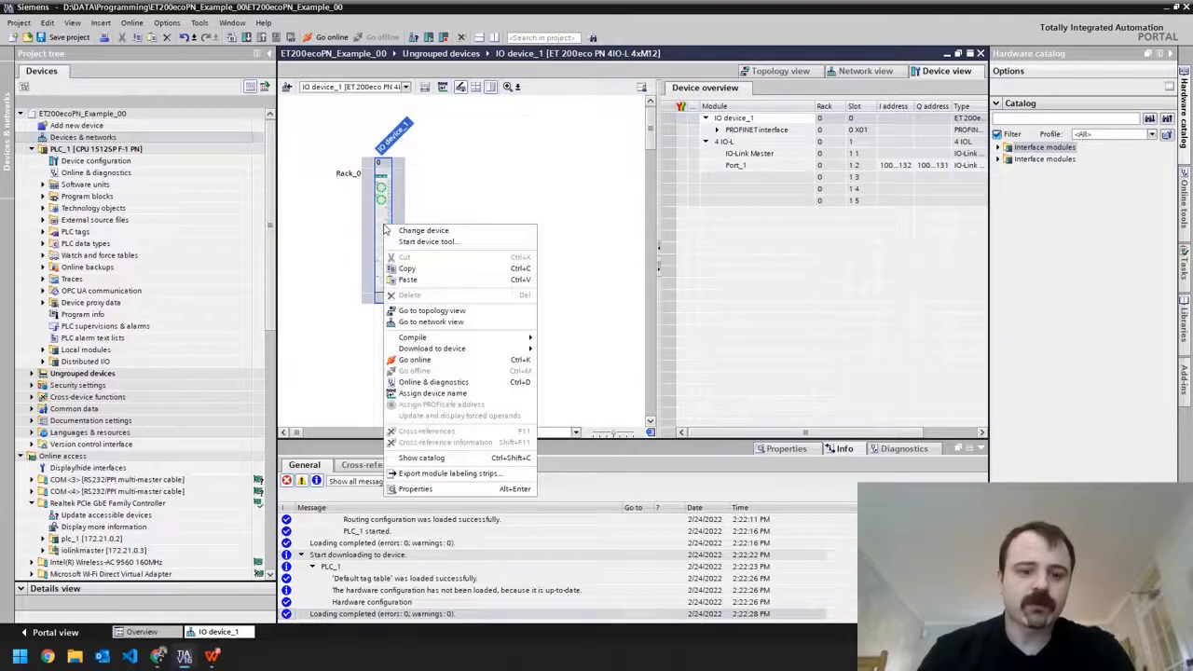
click(449, 244)
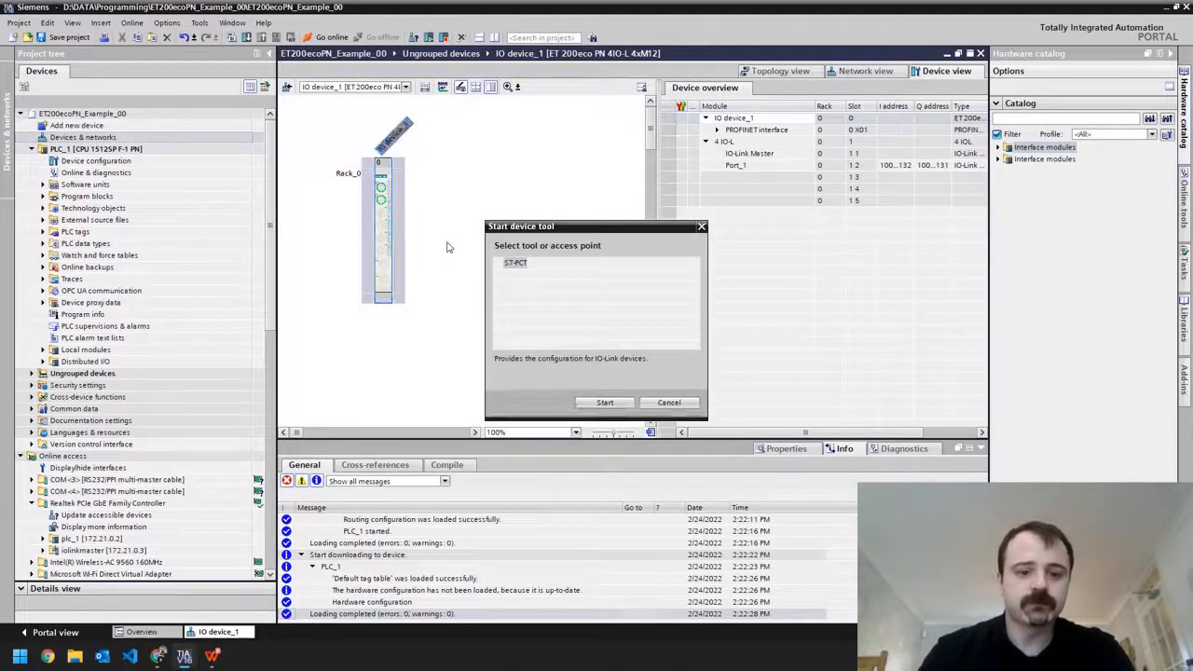
click(523, 265)
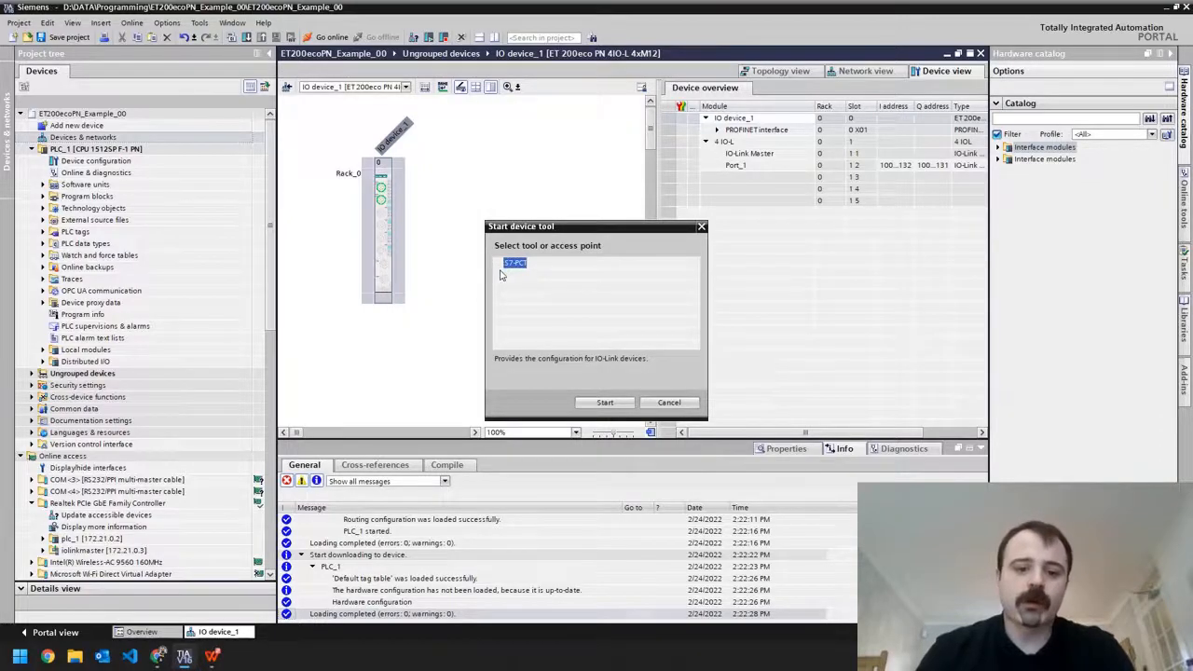
click(607, 403)
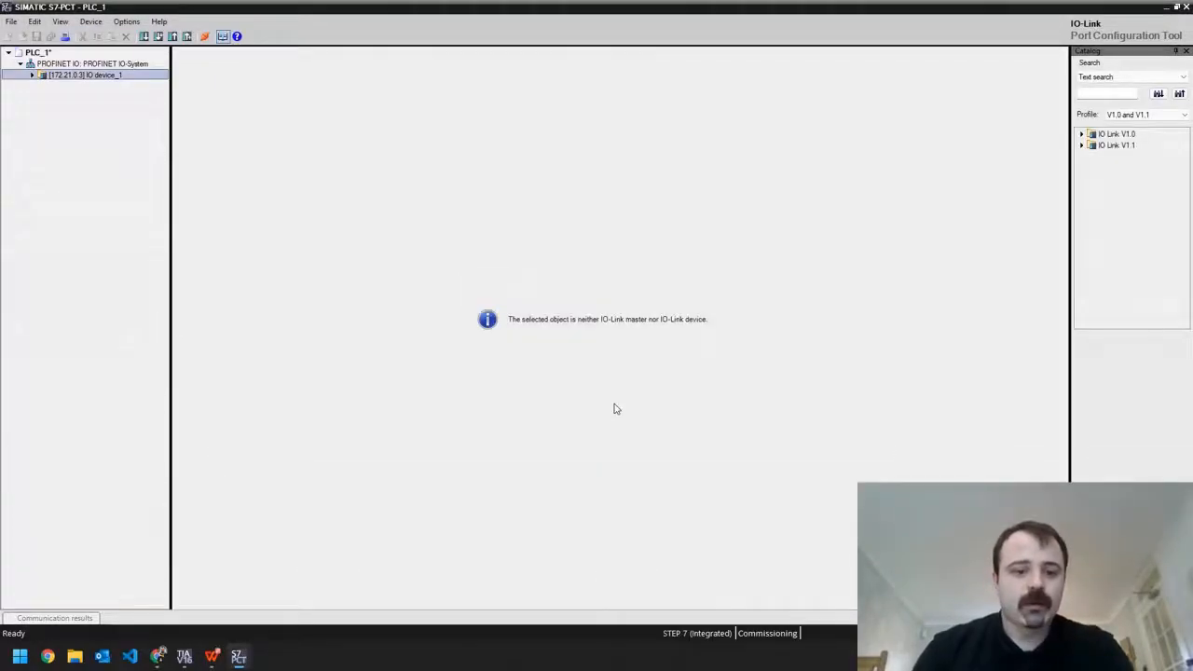
Step: Open the 4 IO-L master in Slot 1 of IO device_1 and go online with it
click(31, 76)
click(92, 87)
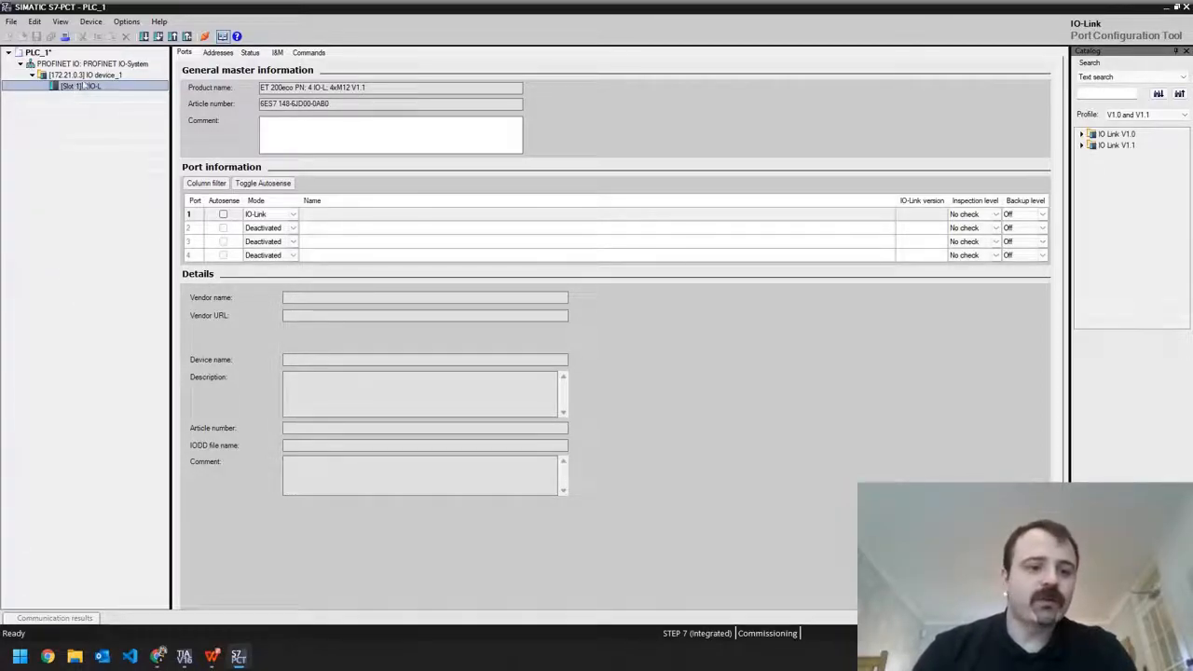
click(204, 37)
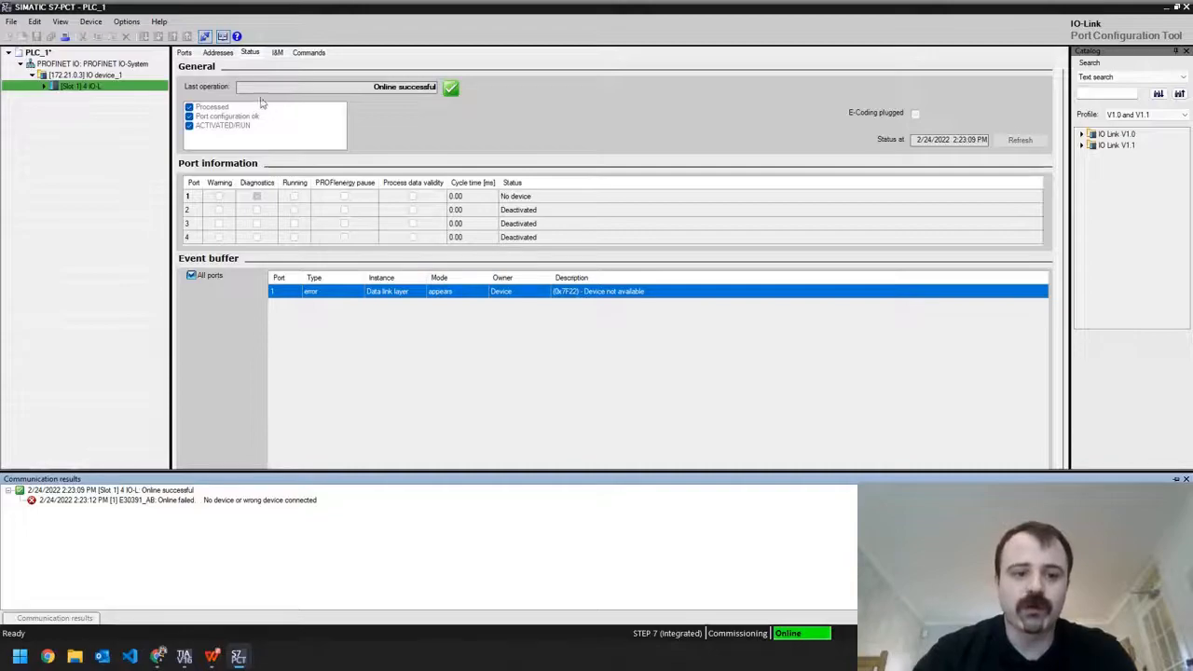
Step: Examine the details of the device on Port 1 in the online port configuration, and return to the offline view
click(188, 53)
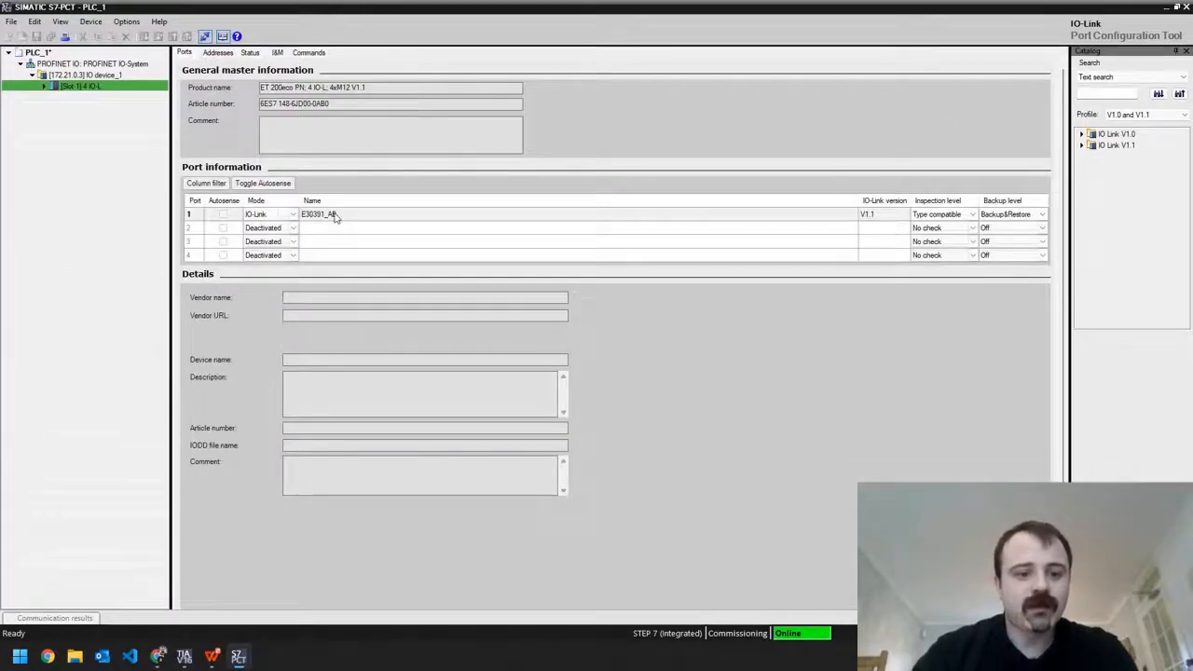
click(324, 214)
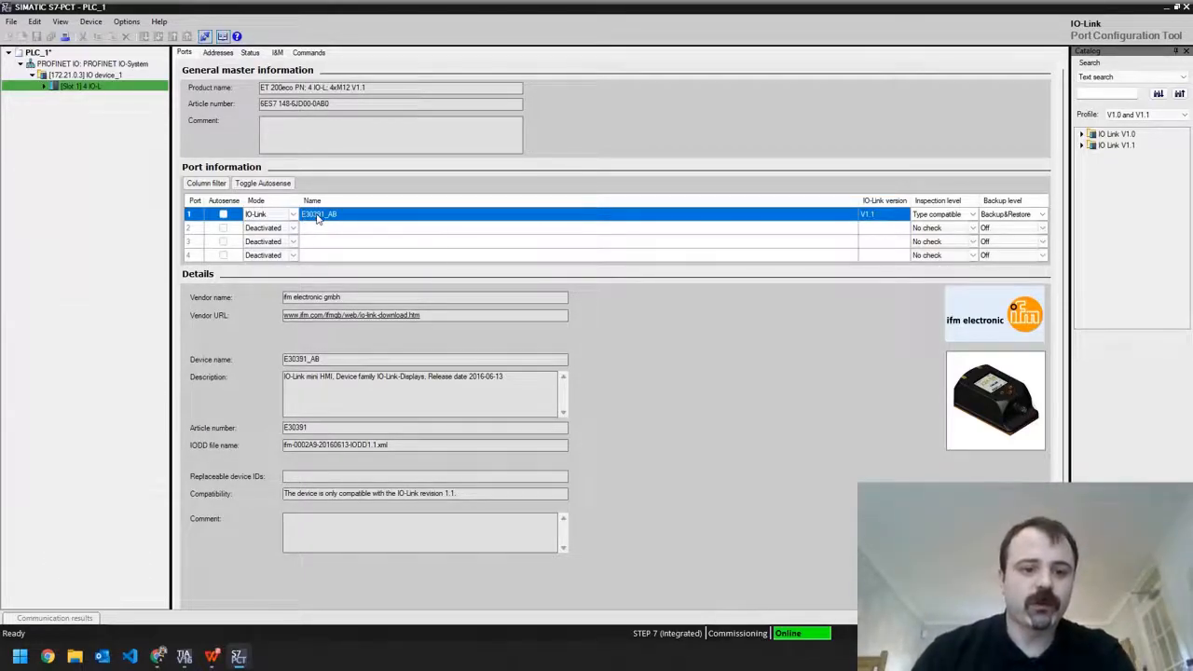
right_click(320, 219)
click(222, 37)
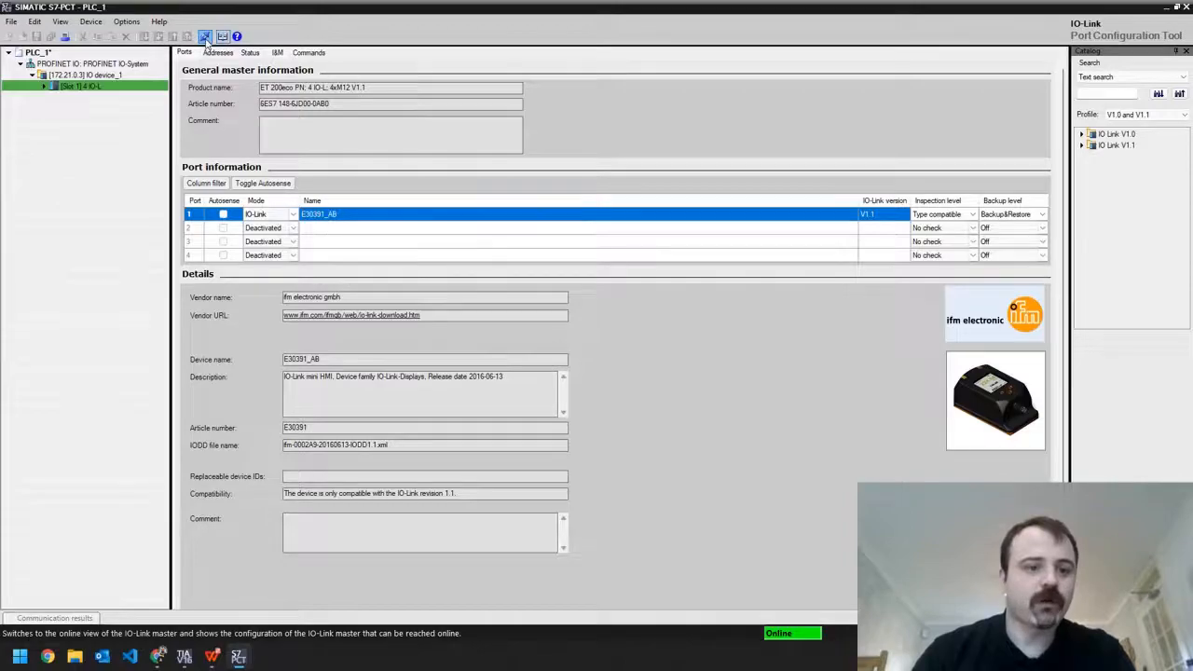
click(322, 200)
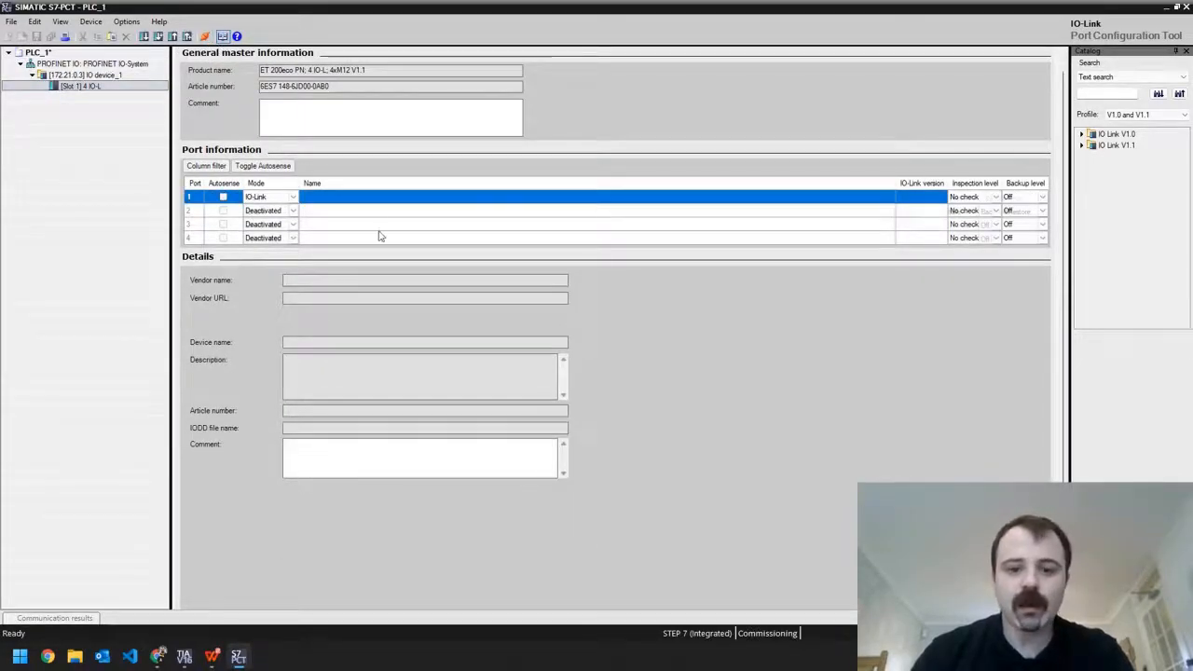
key(Delete)
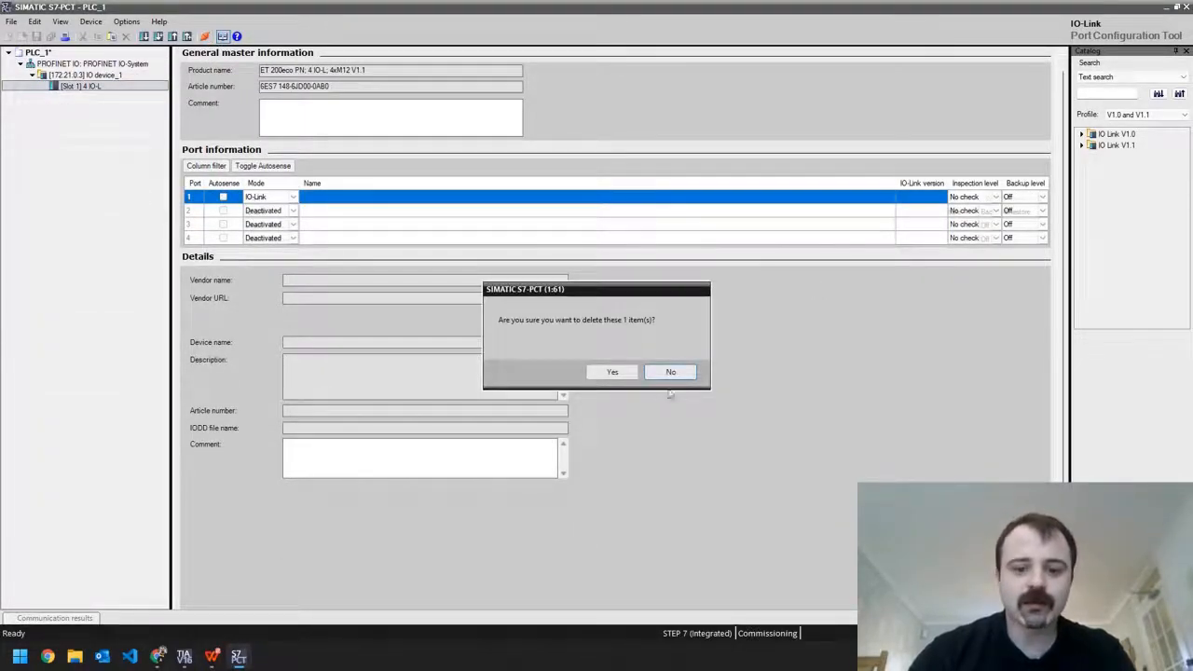
click(672, 373)
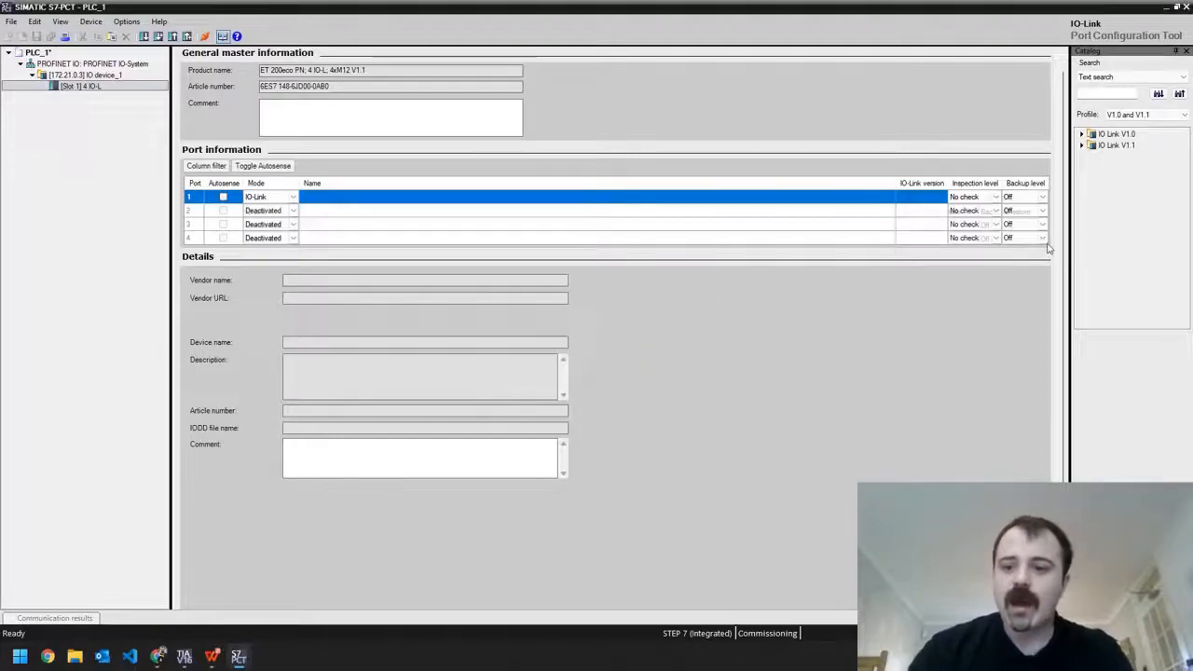
Step: Assign the ifm electronic IO-Link display E30391_AB from the IO-Link V1.1 catalog to Port 1 and load the master with devices
click(1083, 145)
click(1095, 178)
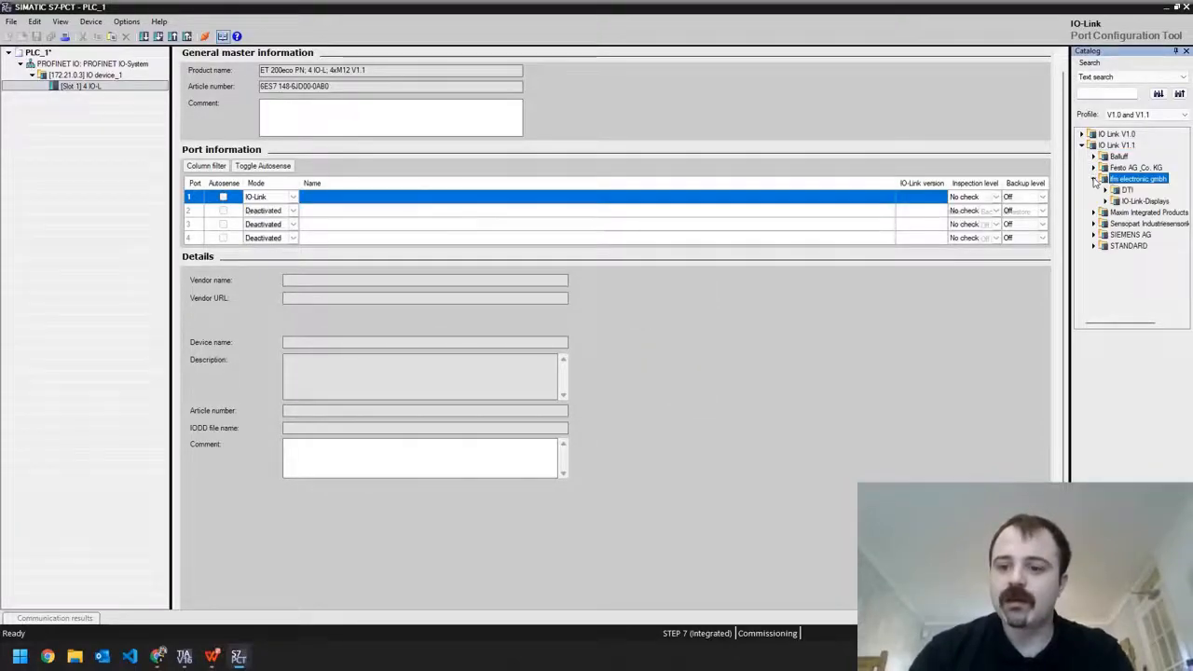
double_click(1113, 201)
click(1147, 213)
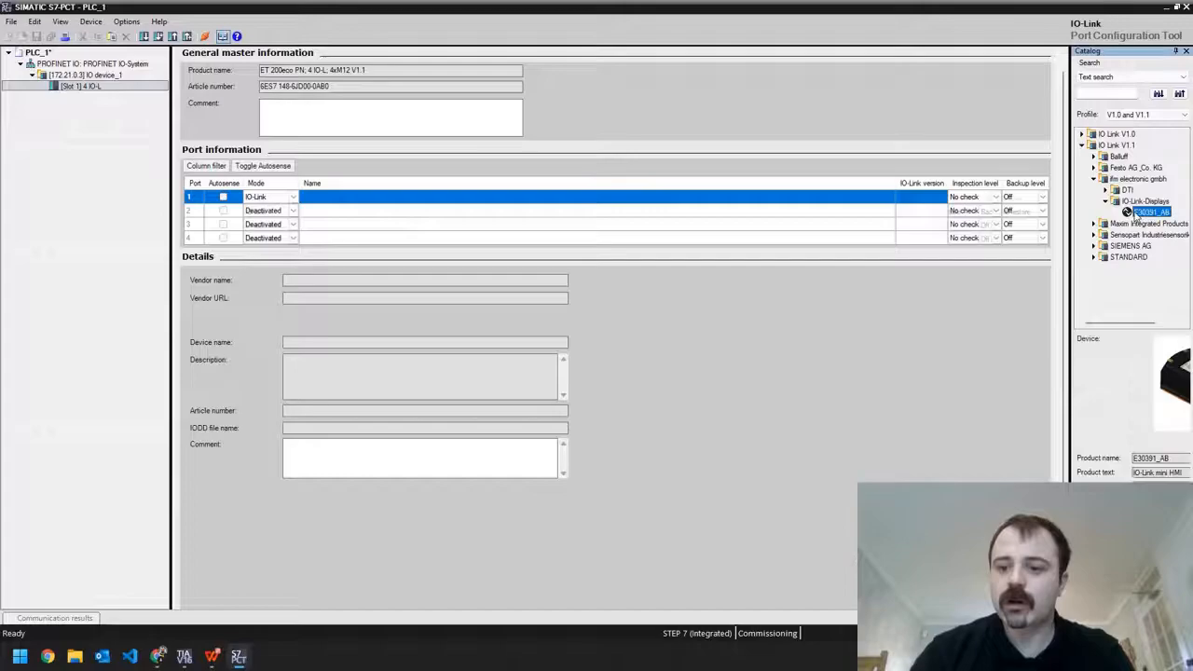
drag(1162, 216, 674, 207)
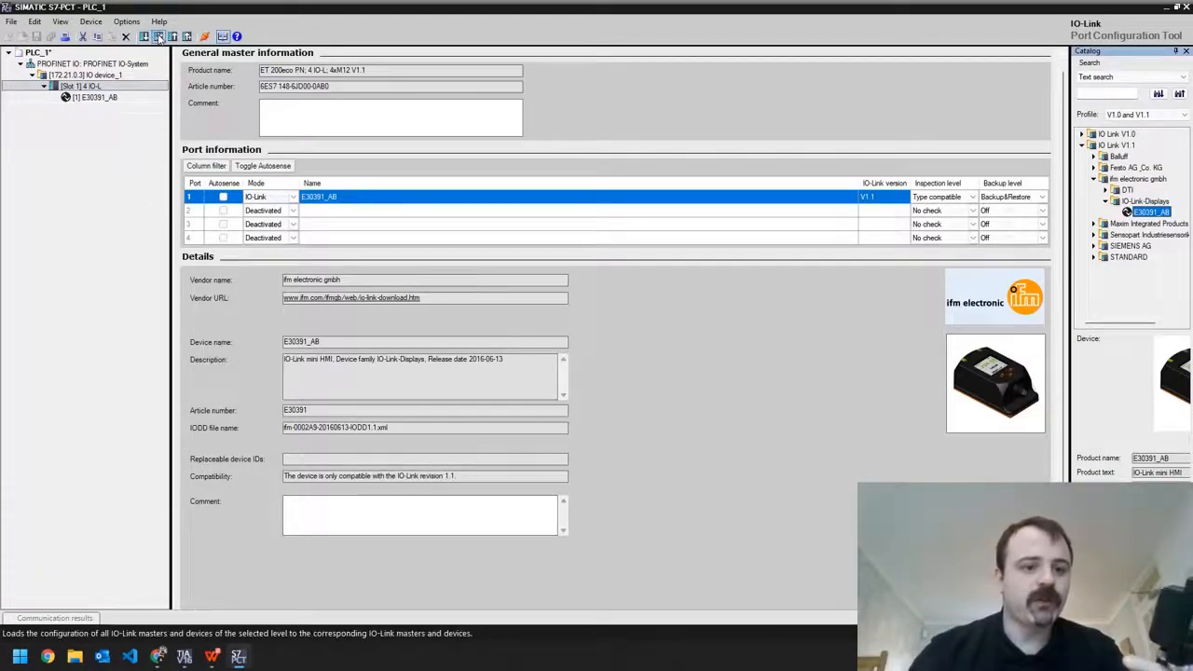
click(159, 39)
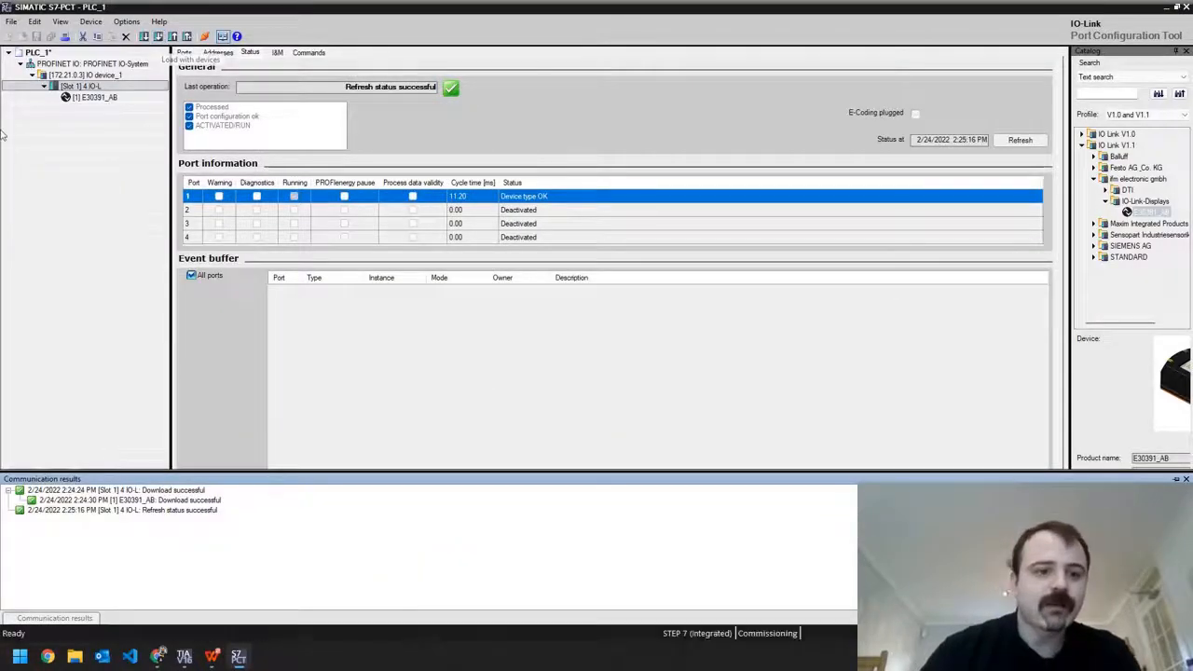
Step: Show Port 1's address ranges and process data structure as PLC addresses, acknowledging the data type mapping warning
click(217, 52)
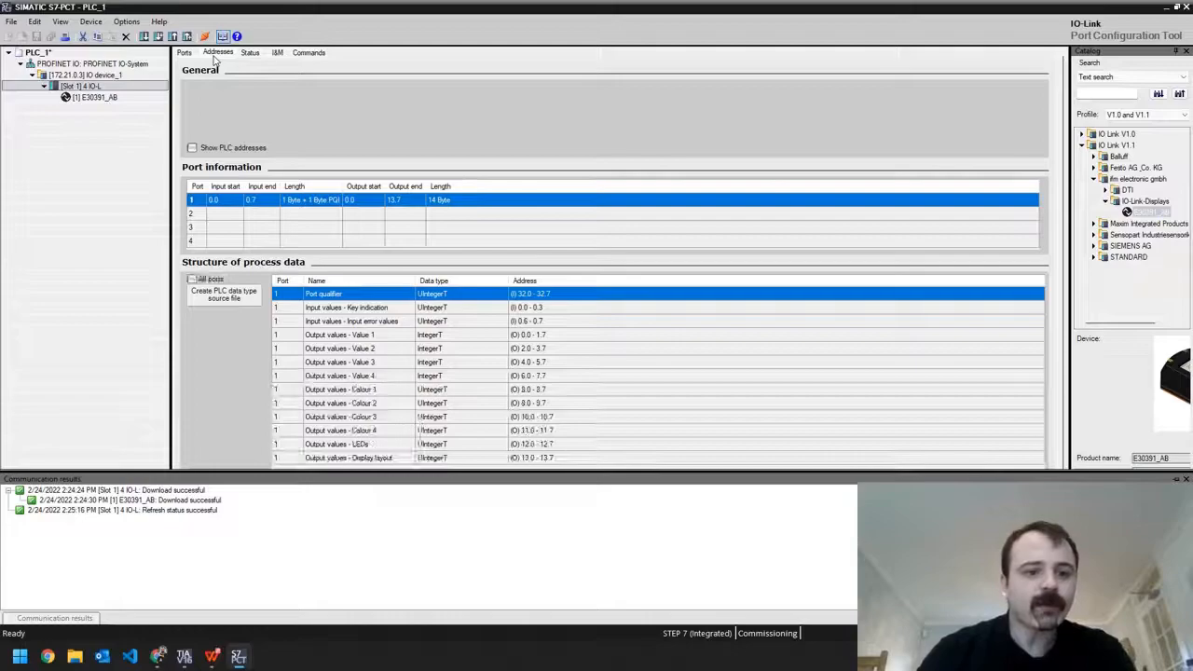
click(346, 311)
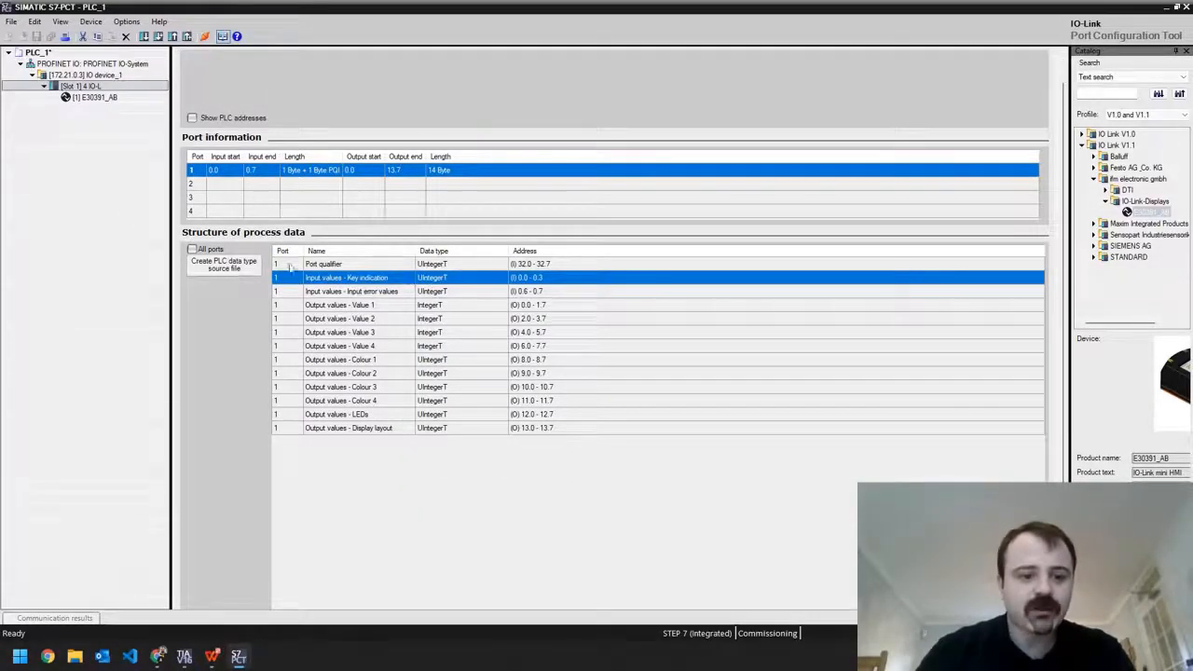
click(193, 118)
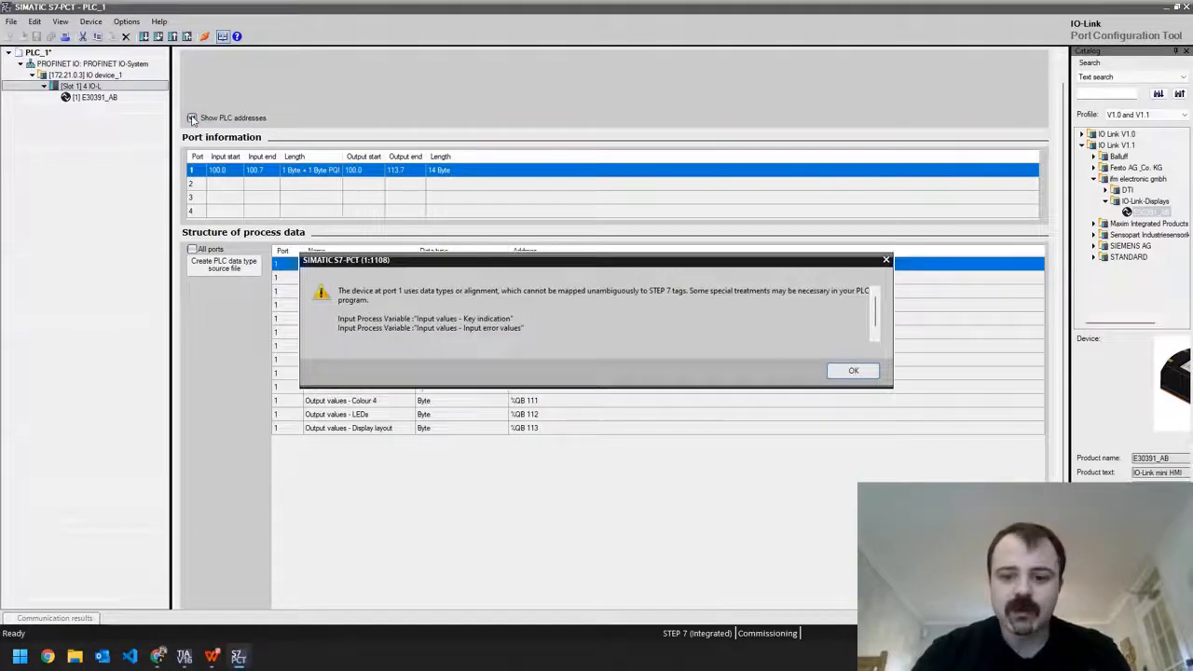
click(851, 371)
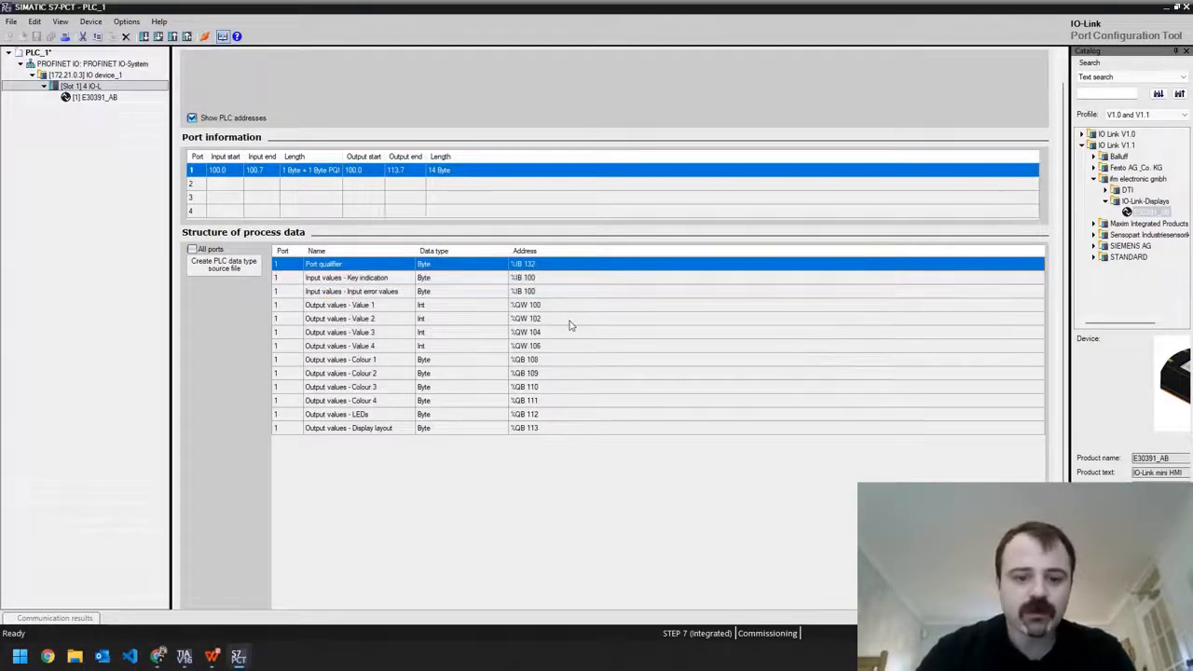
Step: Check the PLC address of the Key indication input value, then close S7-PCT, saving the changes on PLC_1, and return to TIA Portal
click(524, 280)
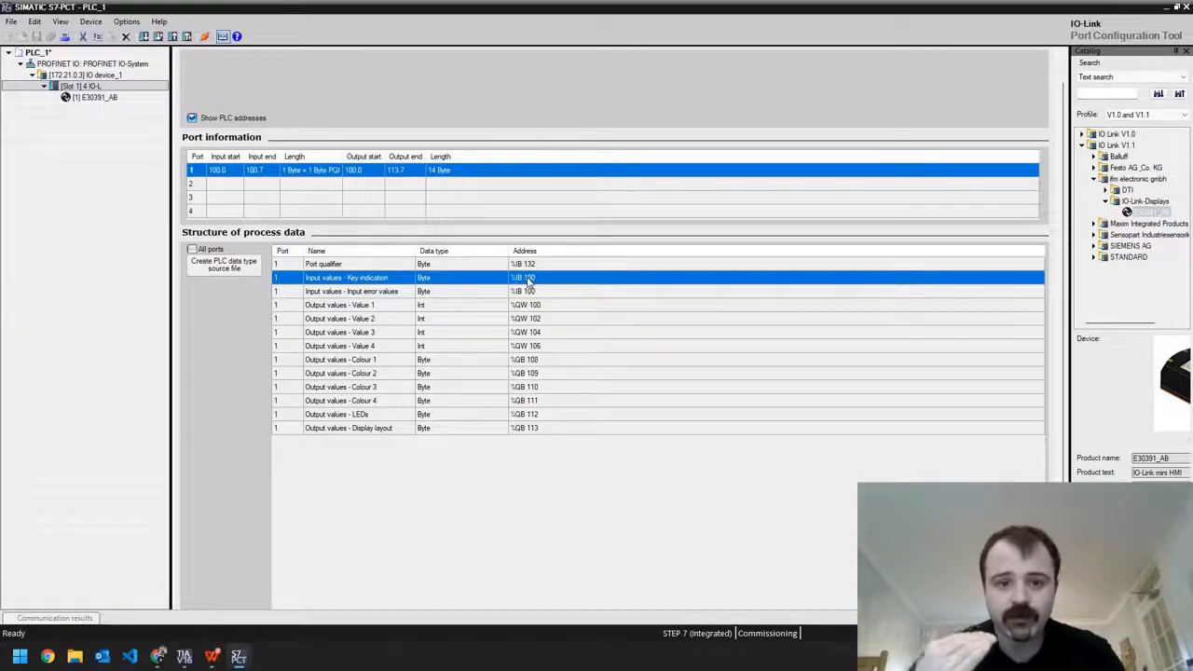
click(1187, 8)
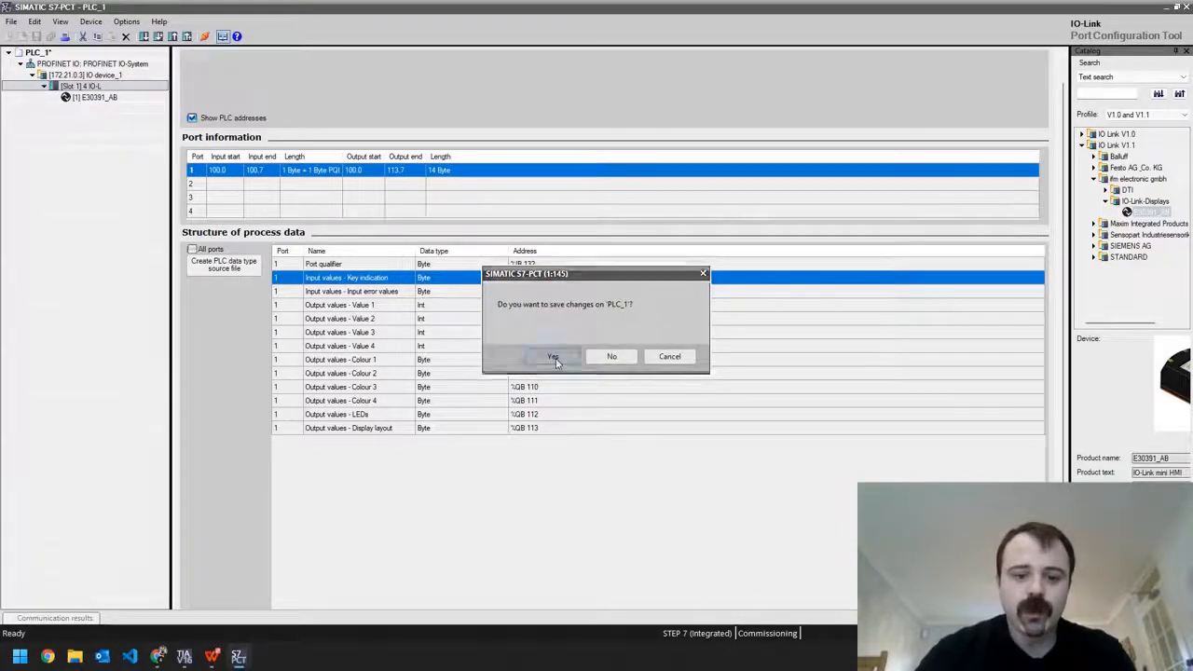
click(554, 356)
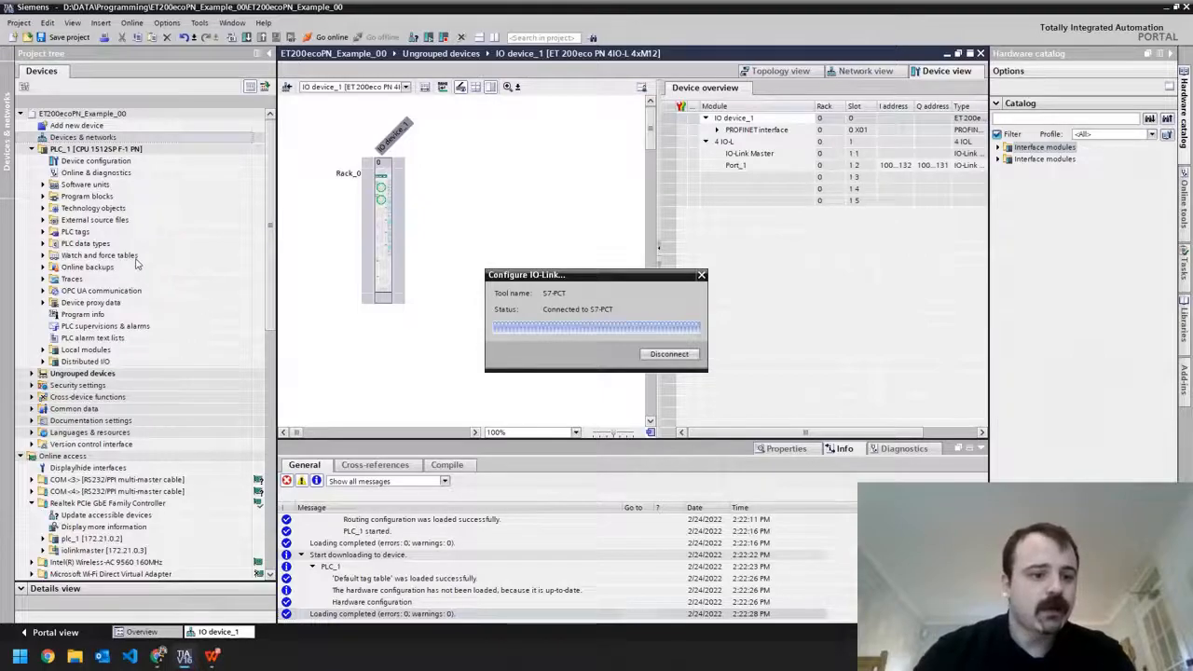
Step: Add a new watch table under PLC_1's watch and force tables
click(47, 256)
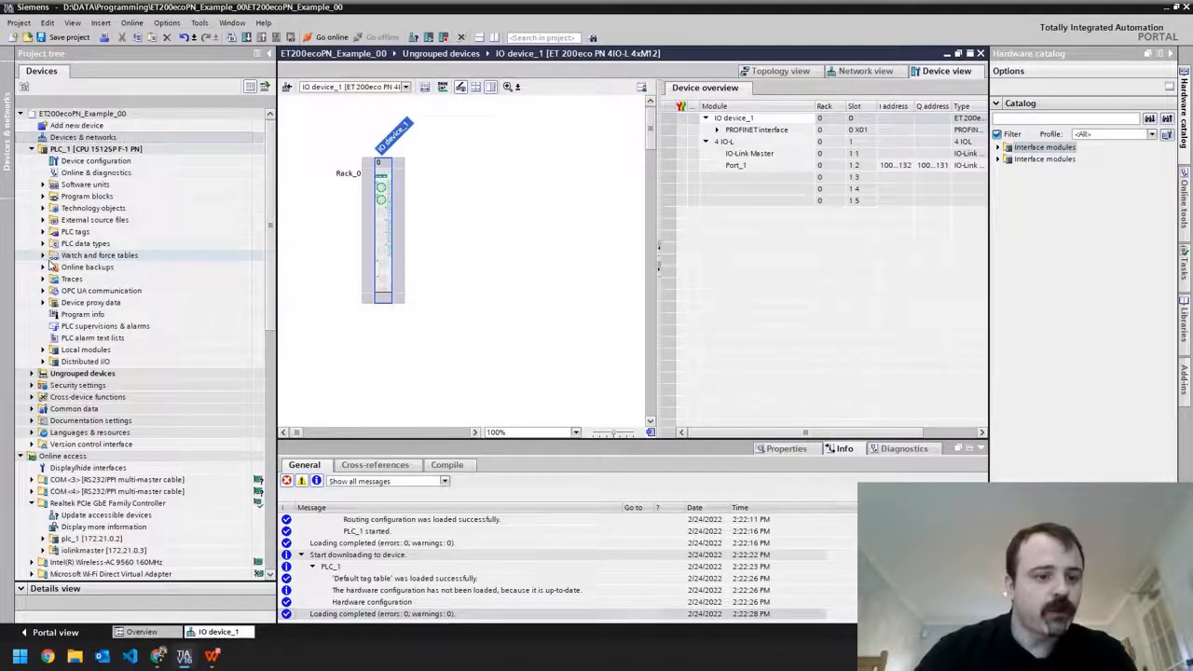
click(43, 256)
click(75, 268)
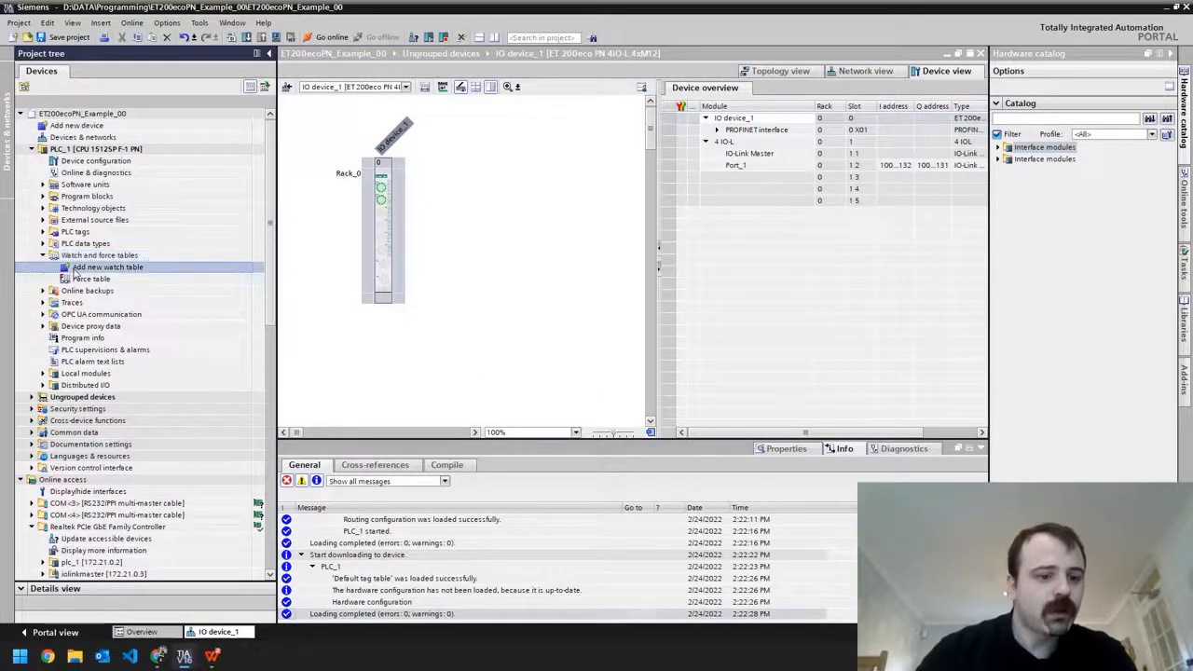
double_click(79, 270)
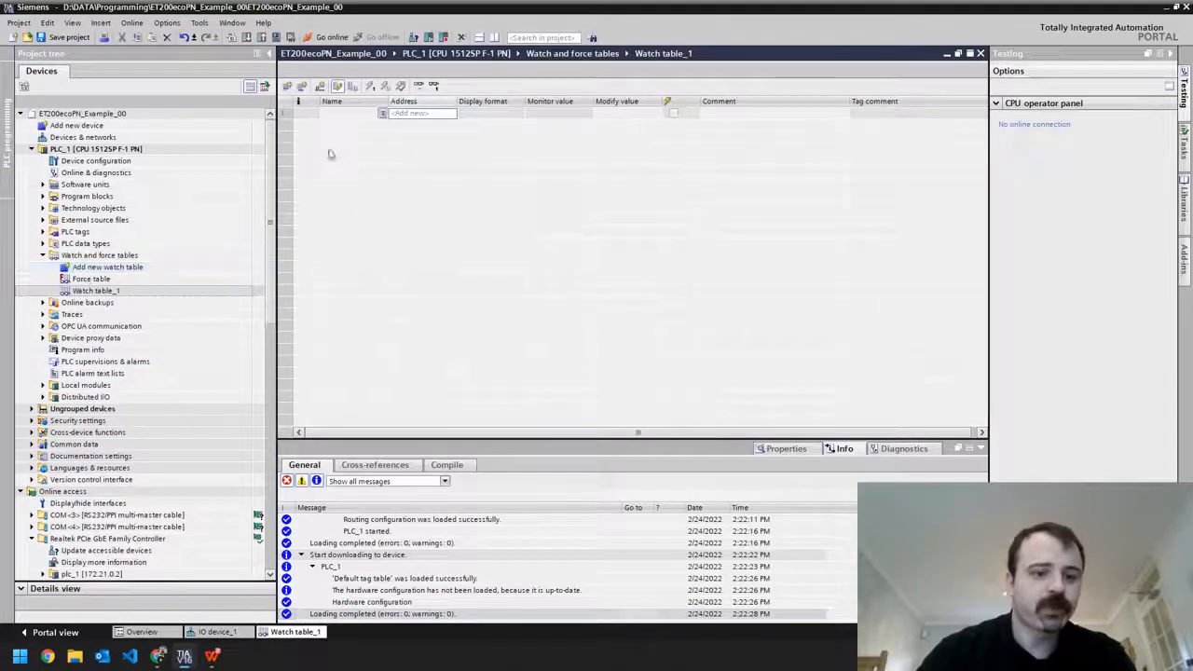
Step: Enter the input byte address IB100 in the first row of the new watch table
text(ib)
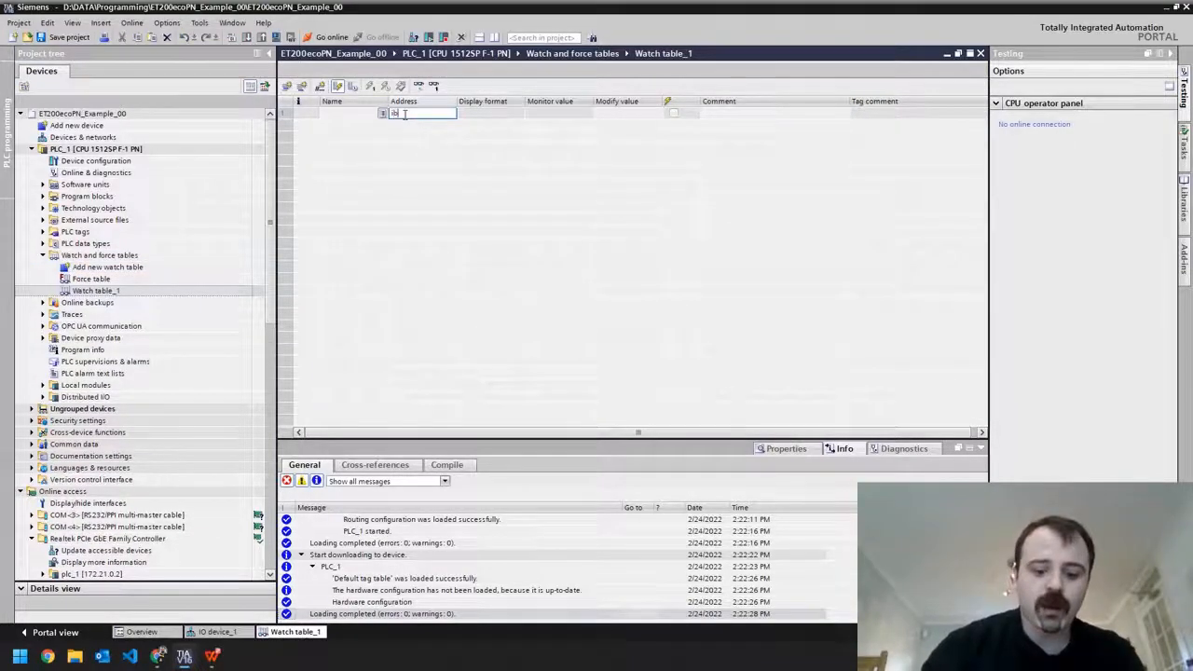
text(00)
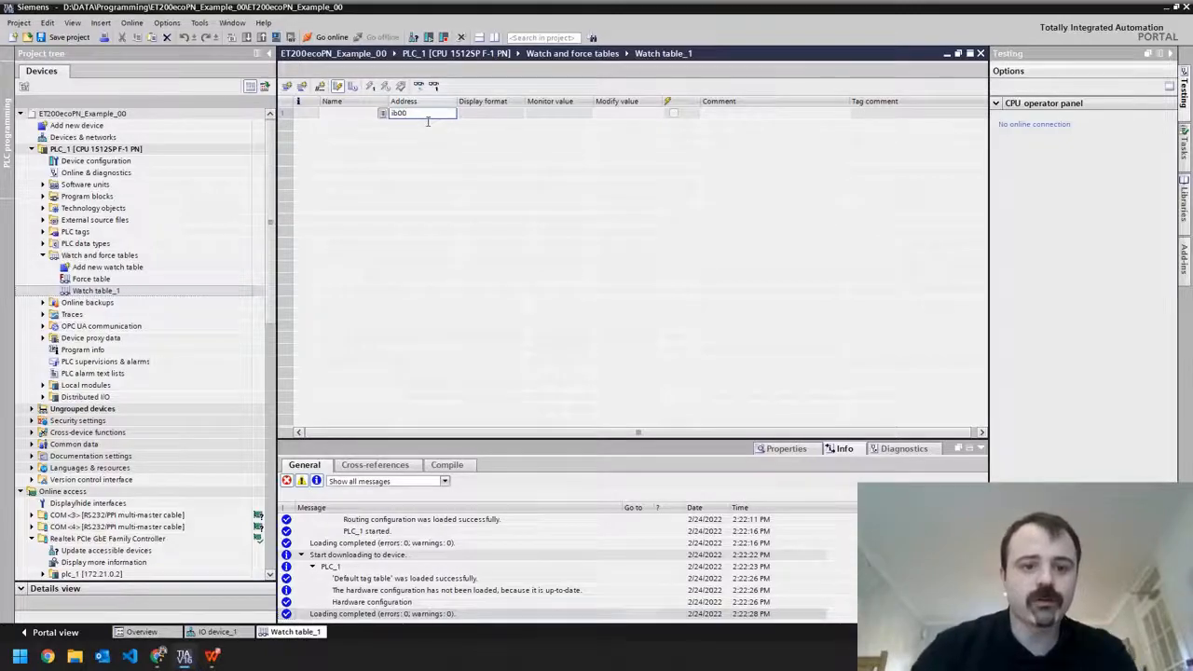
key(Return)
key(Up)
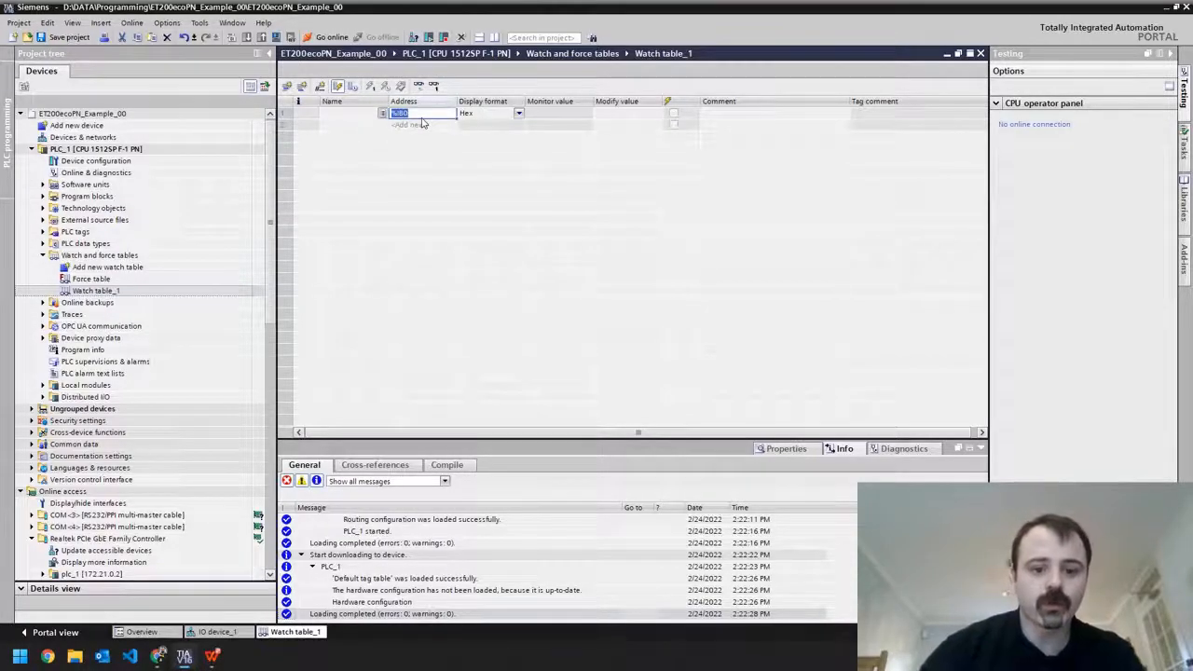
text(ib100)
key(Return)
Step: Set the display format of the %IB100 row to DEC+/- and start monitoring the watch table online
click(483, 113)
text(dec+/-)
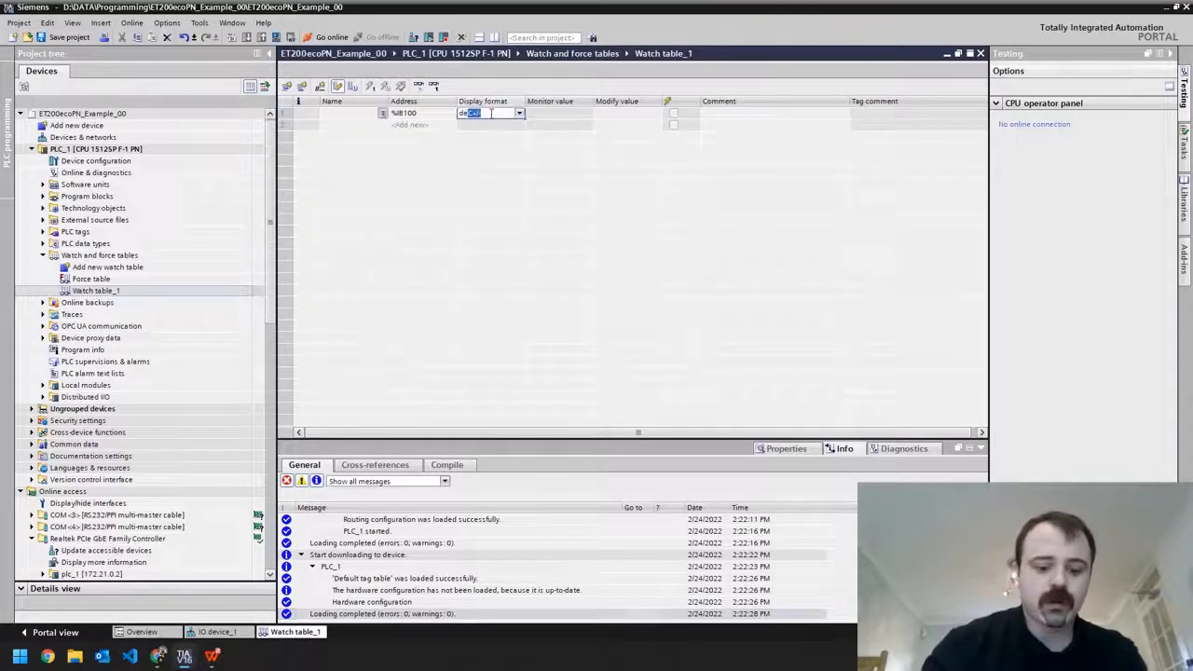
key(Return)
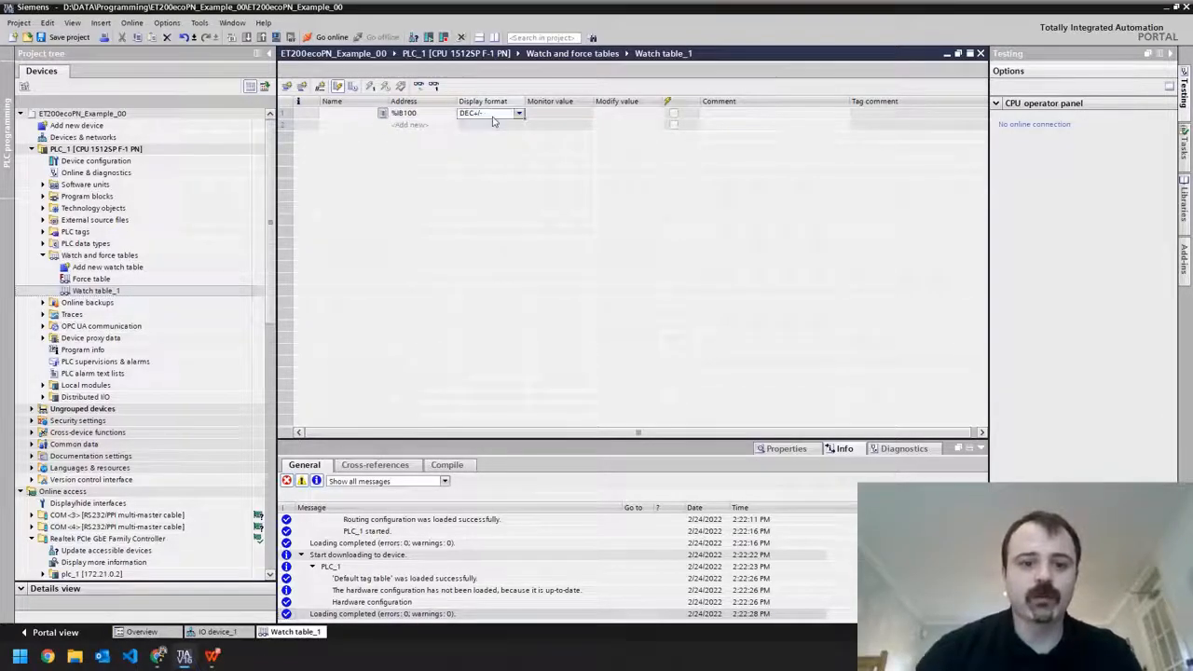
click(418, 86)
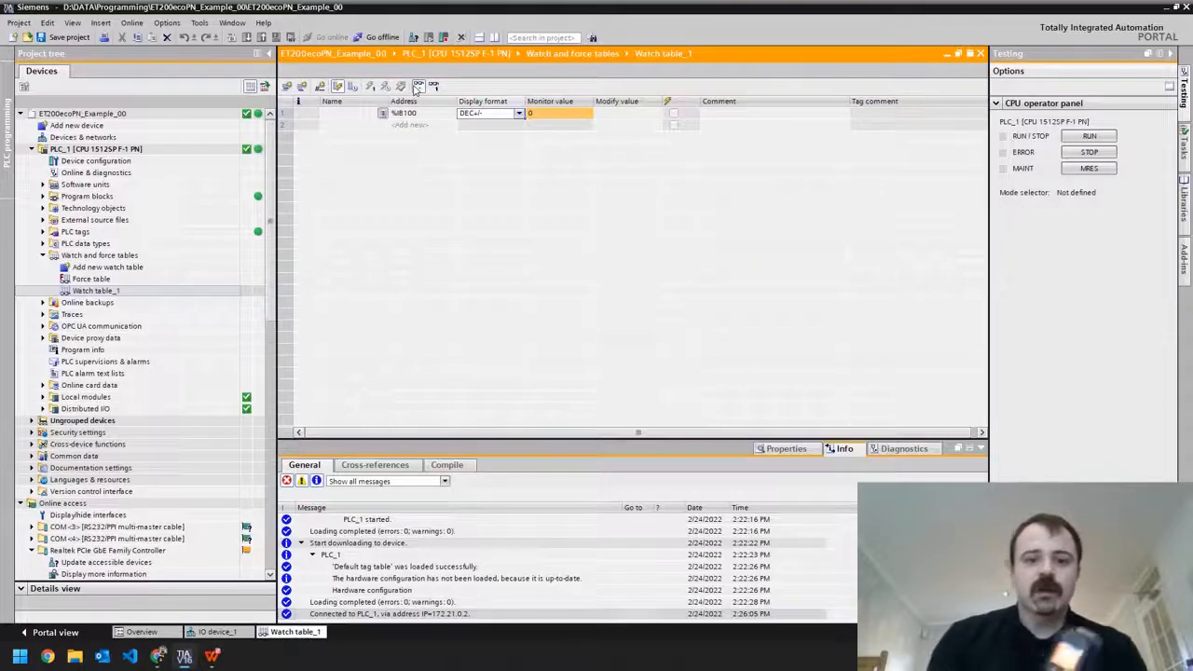